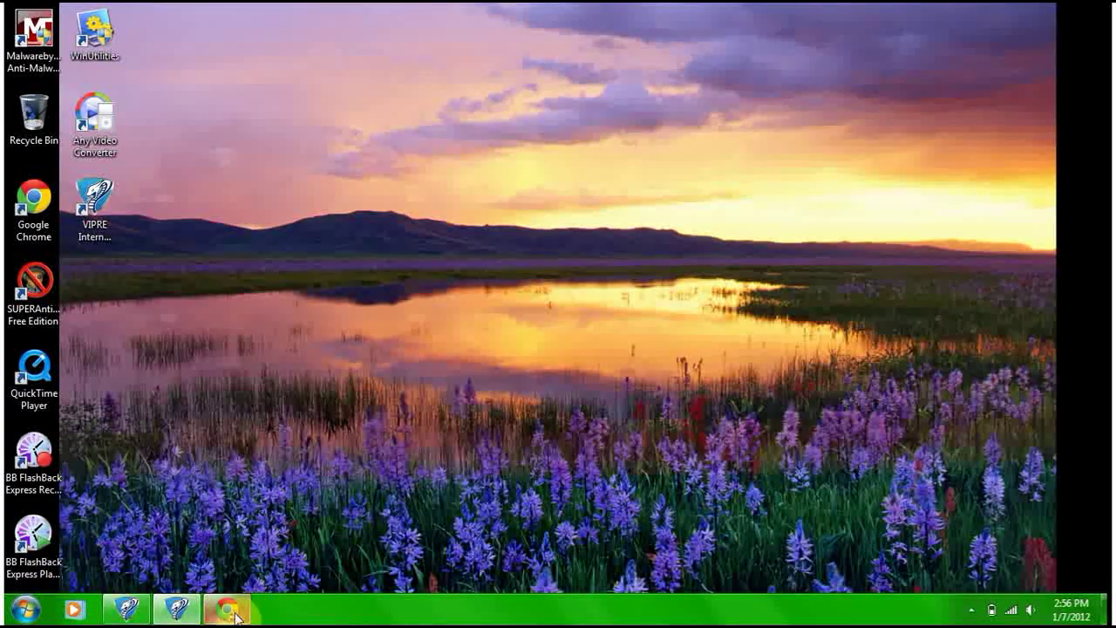
- Open the VIPRE Internet Security 2012 free trial download page in Chrome, then minimise Chrome
left_click(229, 609)
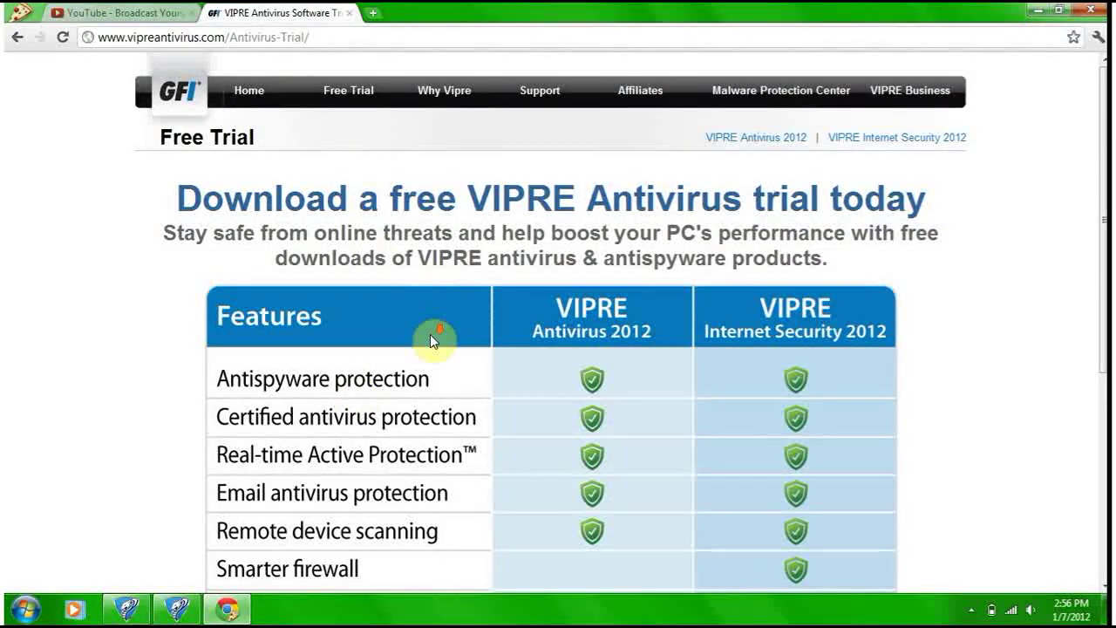
scroll(433, 339, "down", 4)
left_click(774, 460)
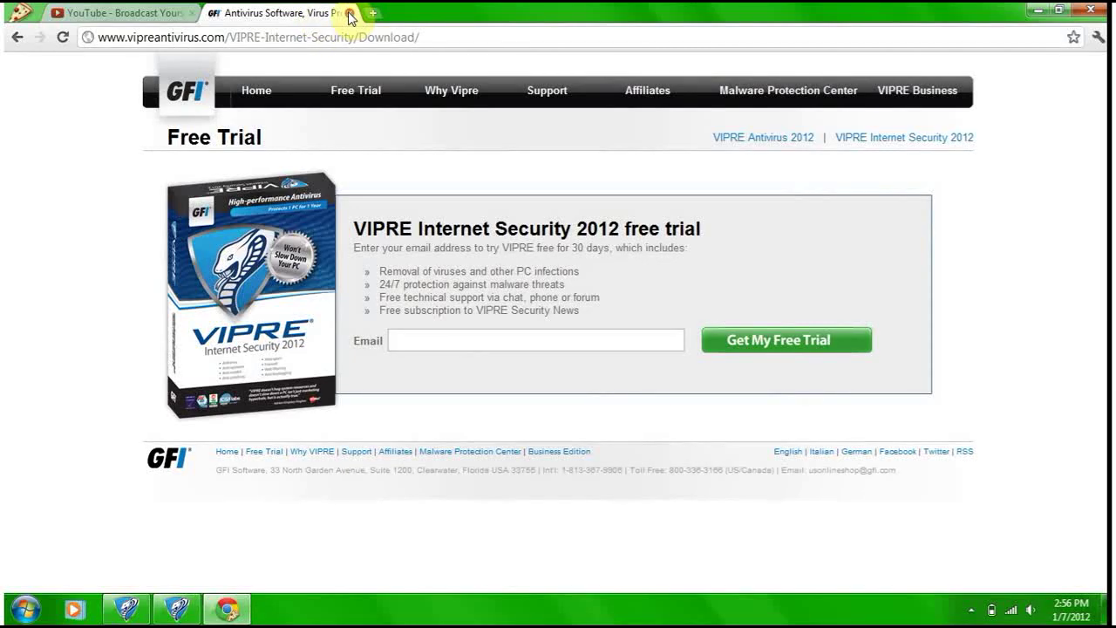
left_click(1034, 11)
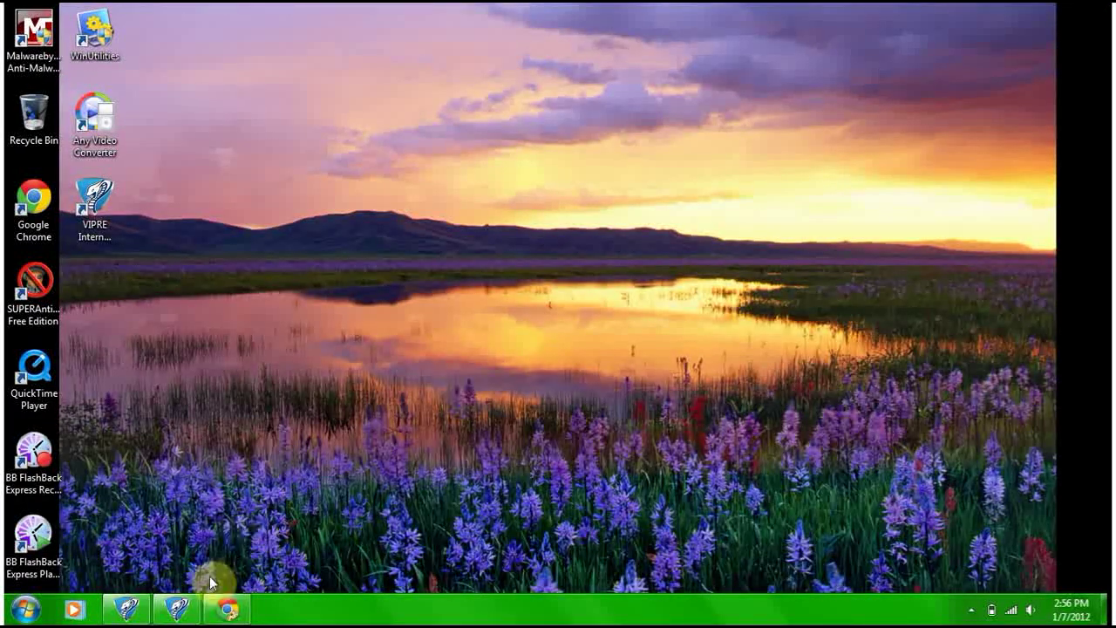
- Restore VIPRE, dismiss the welcome screen via Explore VIPRE, and centre the window
mouse_move(178, 608)
left_click(345, 508)
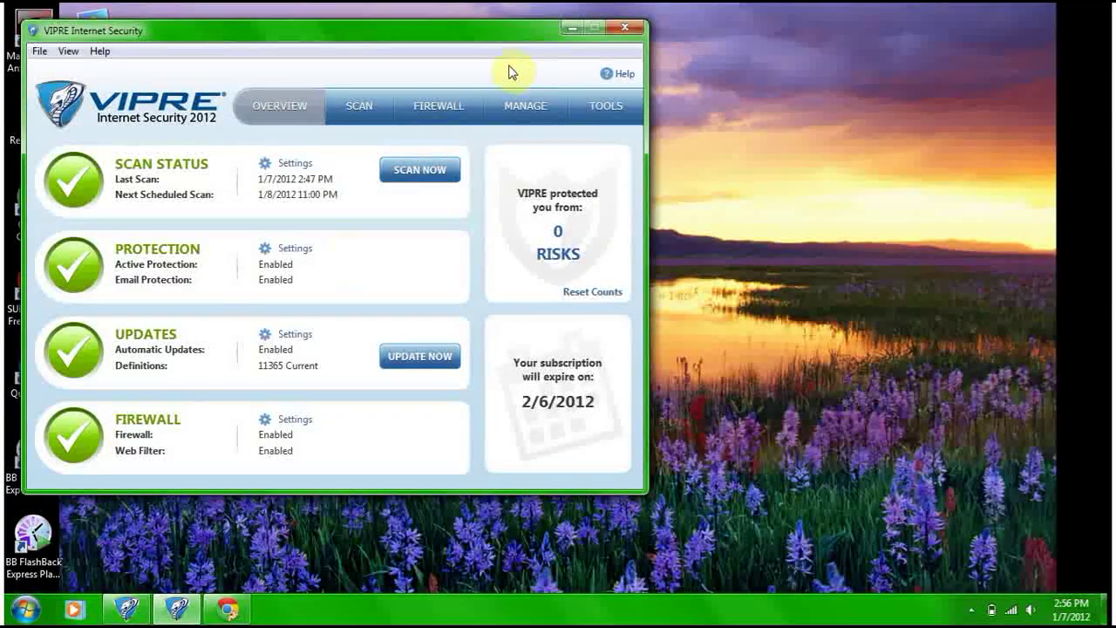
left_click(571, 28)
left_click(133, 610)
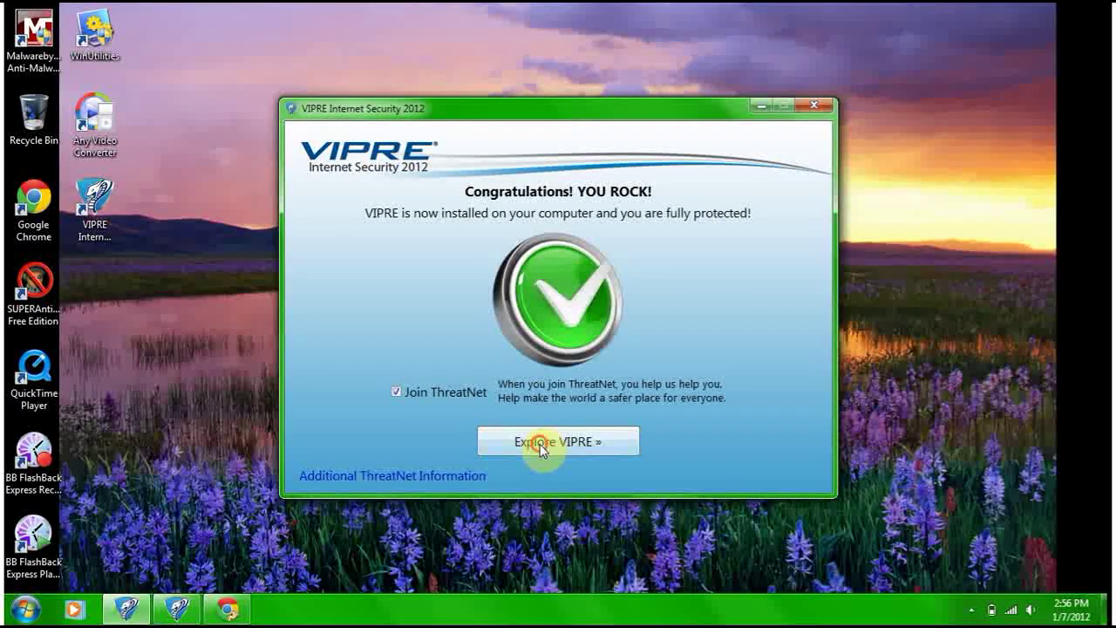
left_click(590, 442)
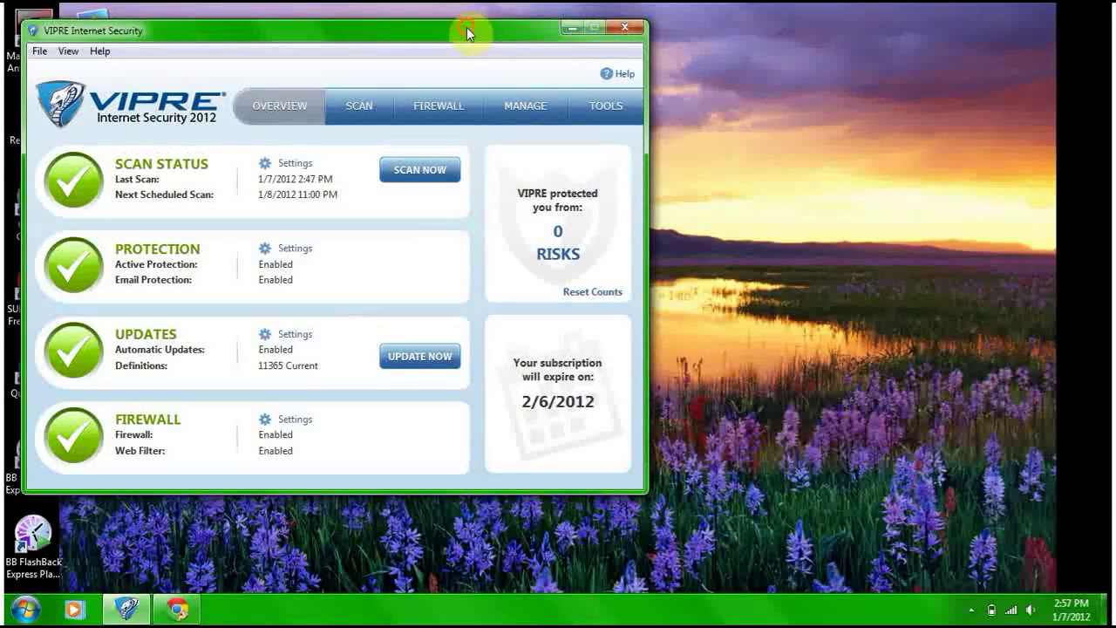
left_click_drag(468, 30, 702, 45)
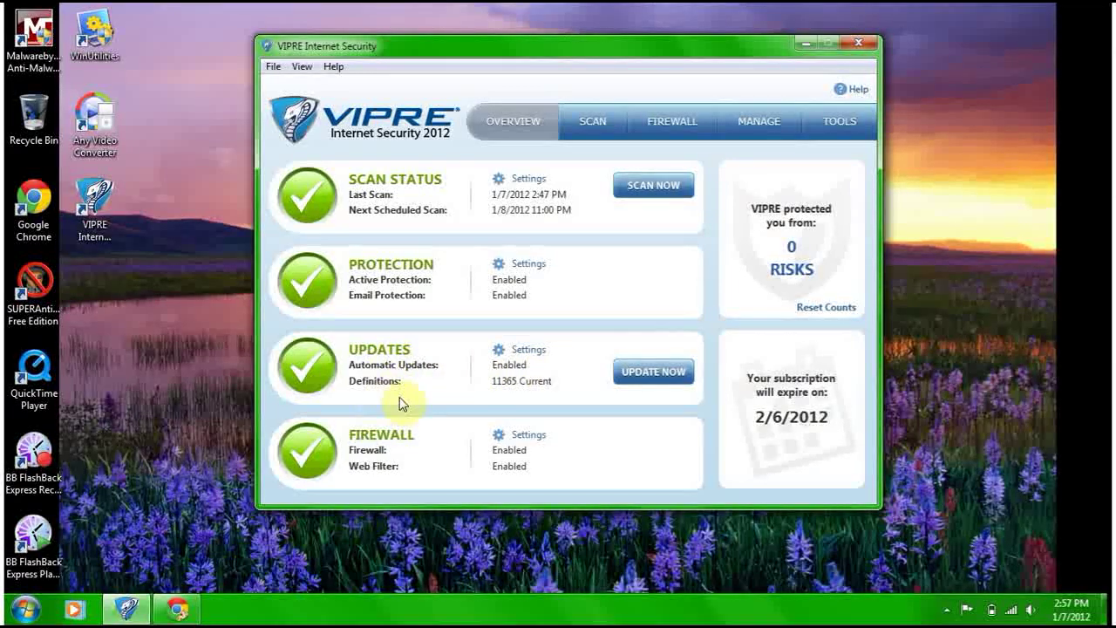
- Run a definitions update check, which leaves definitions at version 11365
left_click(672, 370)
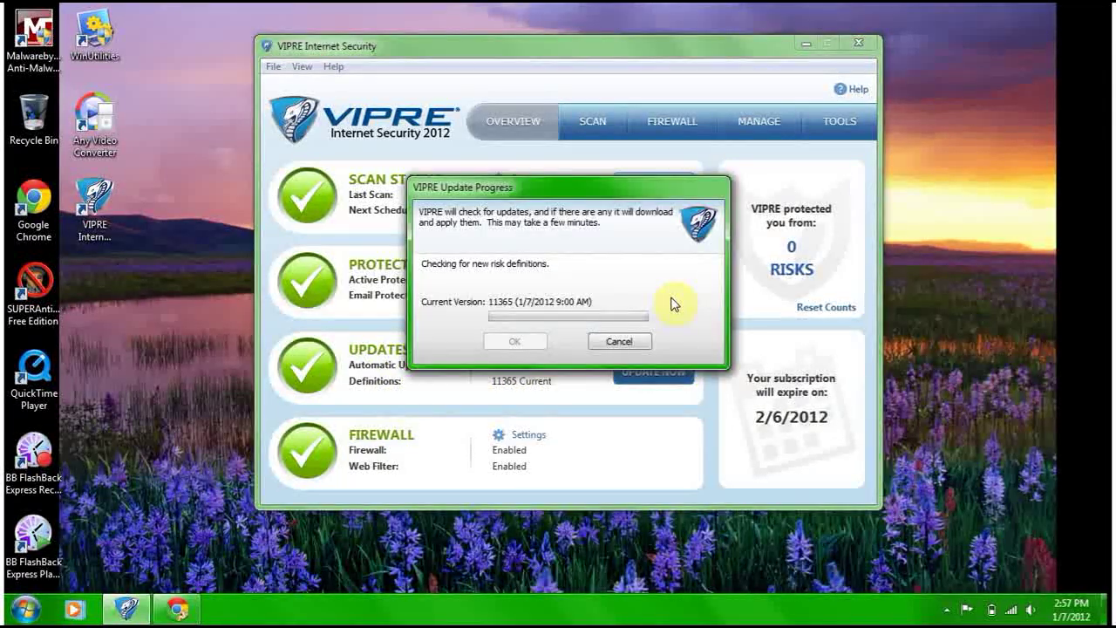
left_click(518, 342)
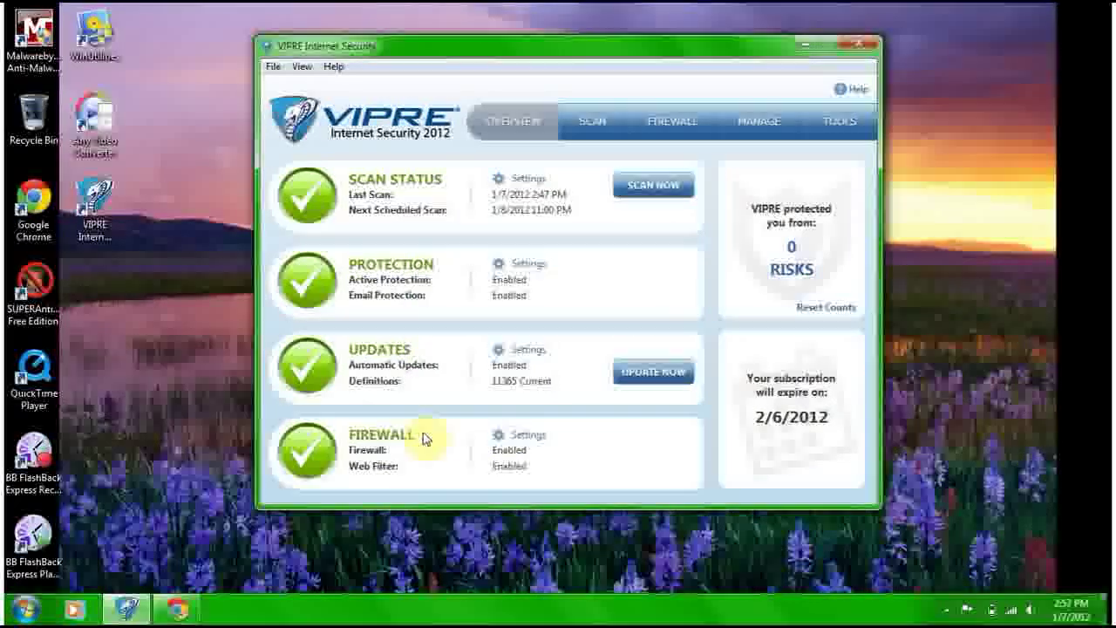
left_click(524, 435)
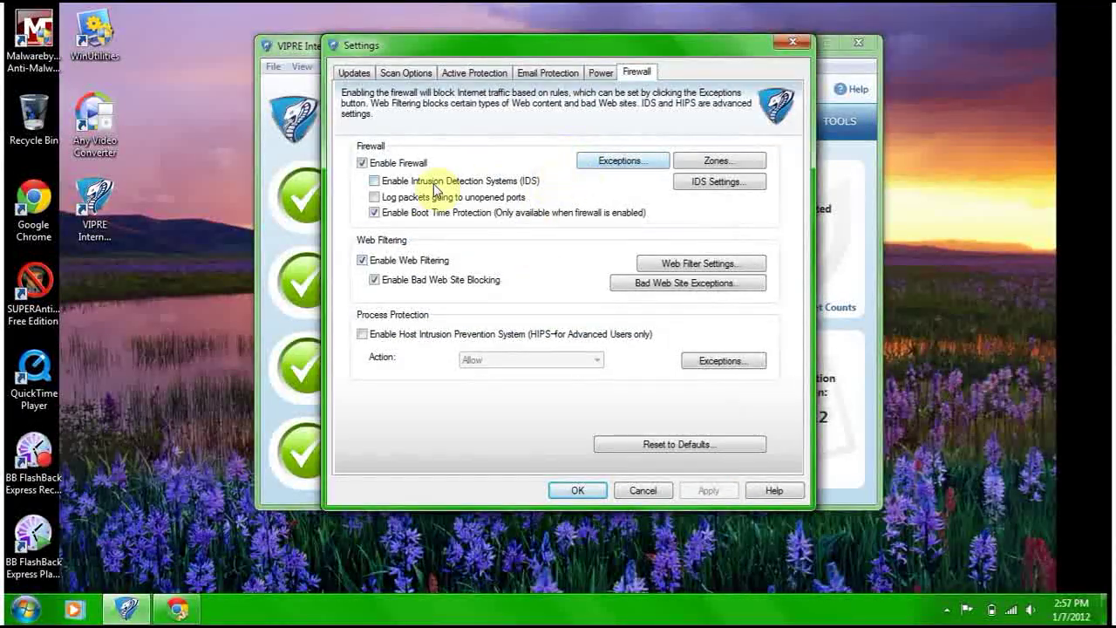
- Enable IDS and, after reviewing the Web Filter tabs, turn on blocking of 3rd party advertisements
left_click(375, 181)
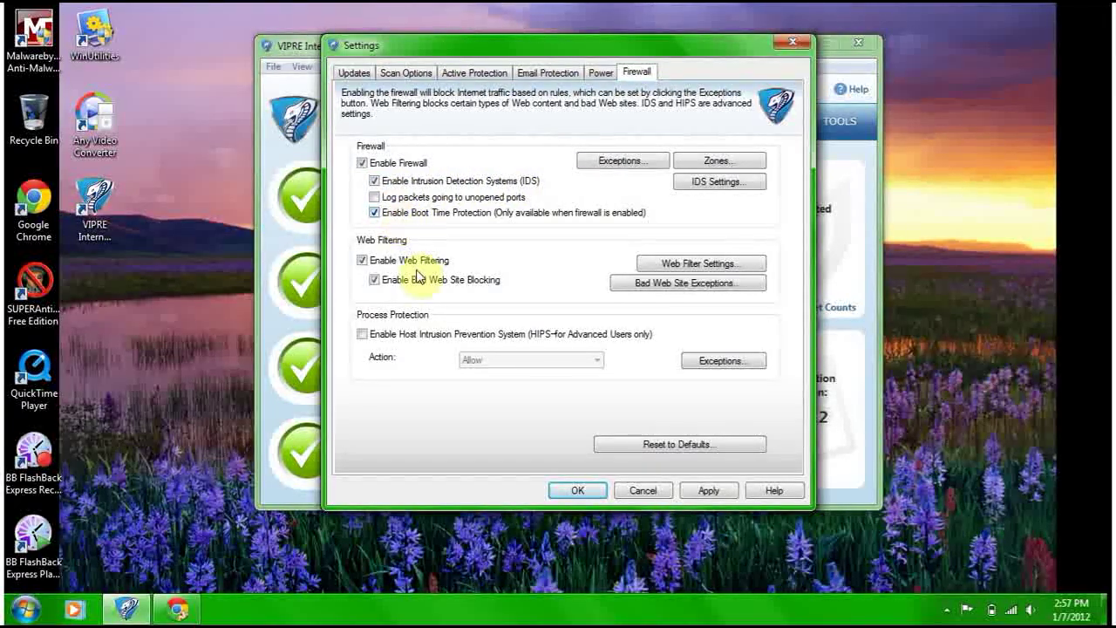
left_click(703, 263)
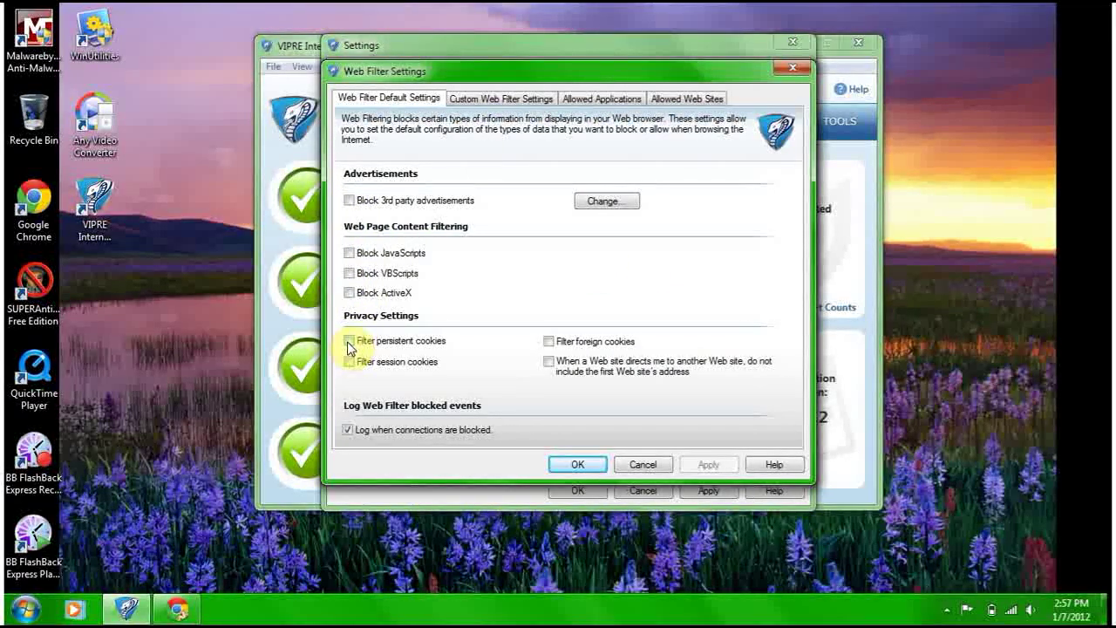
left_click(508, 96)
left_click(594, 99)
left_click(679, 99)
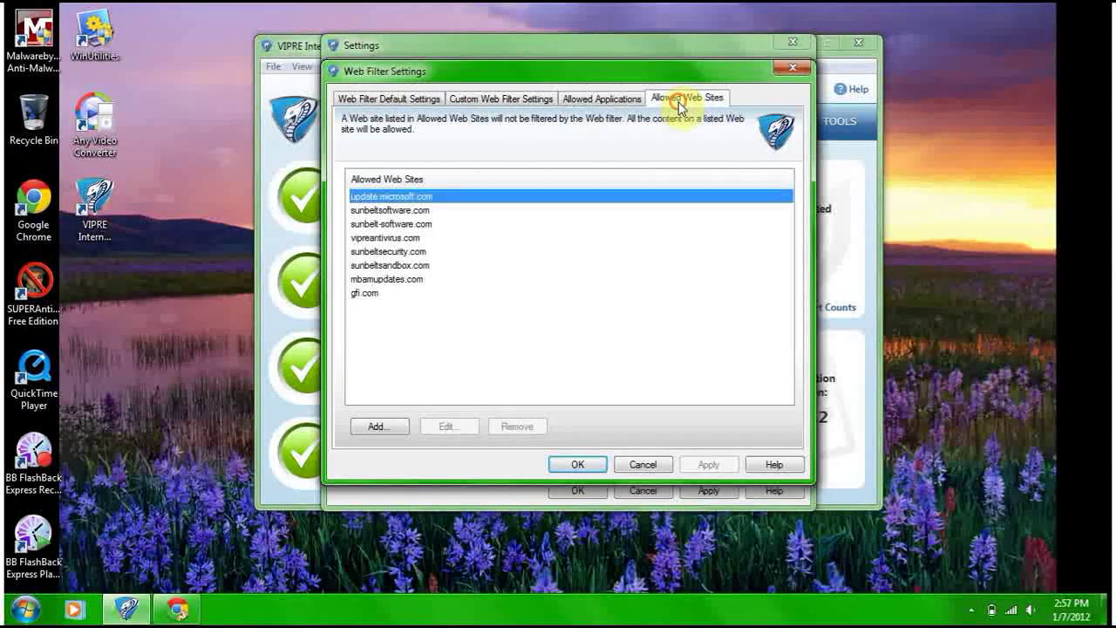
left_click(600, 99)
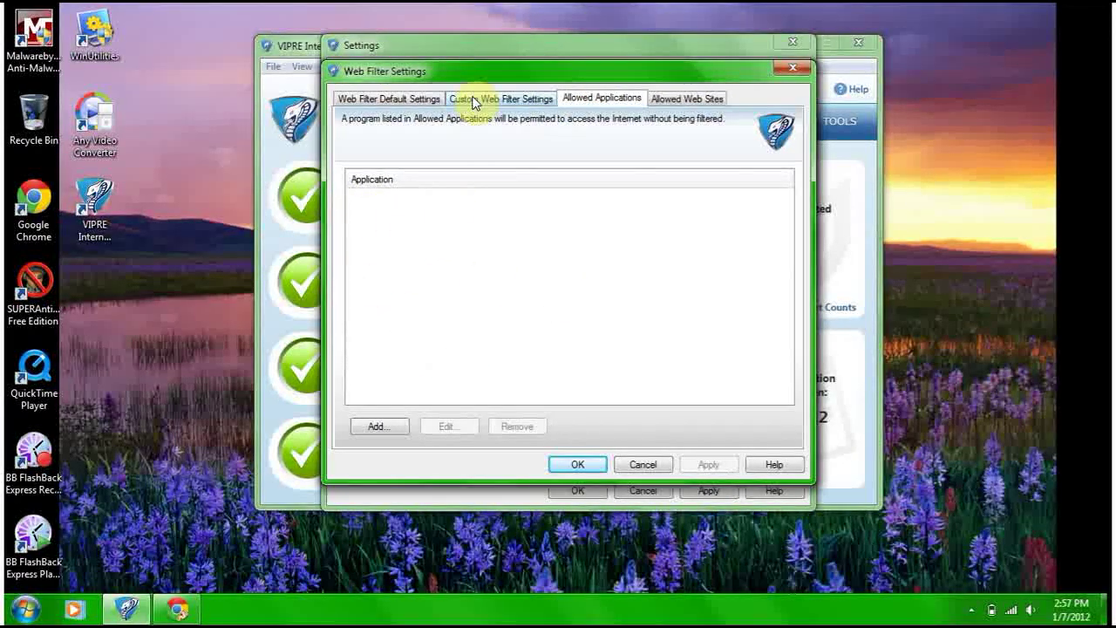
left_click(370, 96)
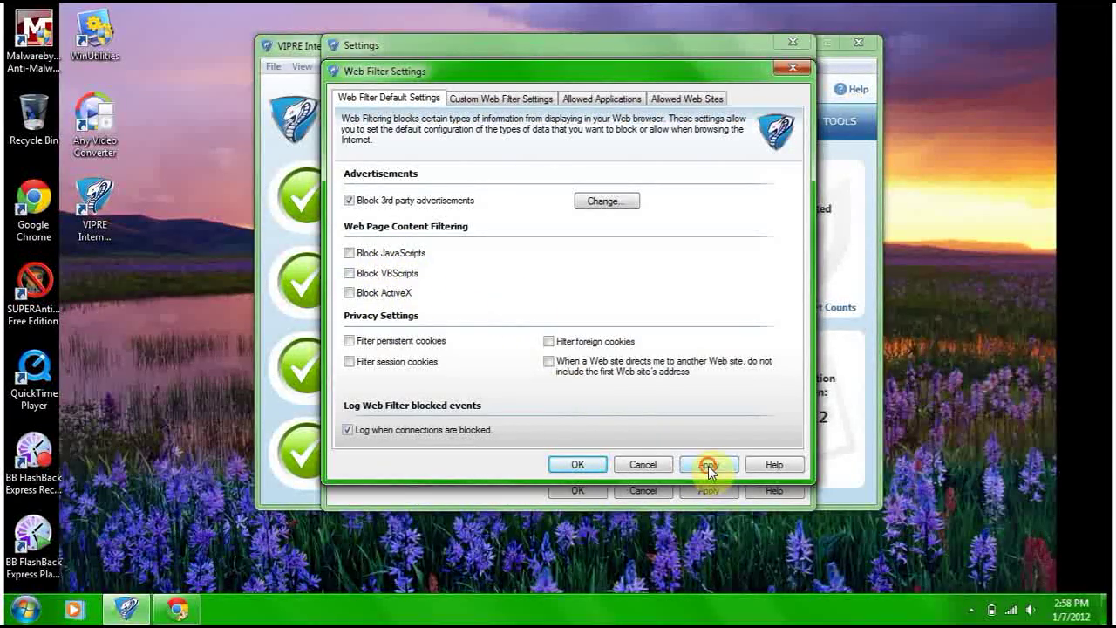
left_click(576, 463)
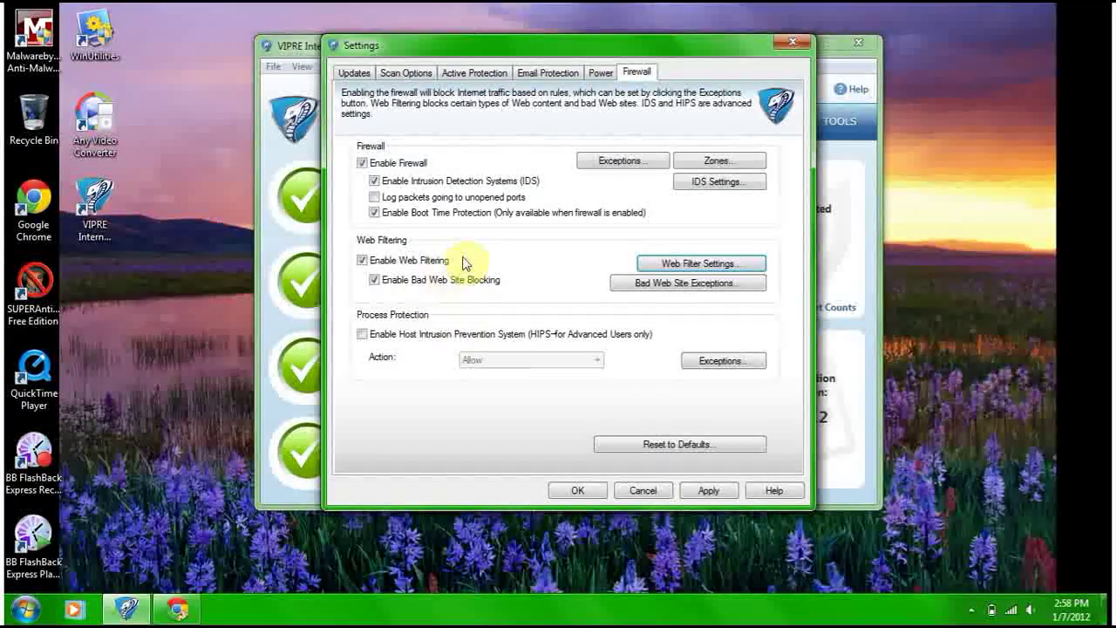
- Open the IDS settings and review the low-priority intrusion rules list
left_click(720, 181)
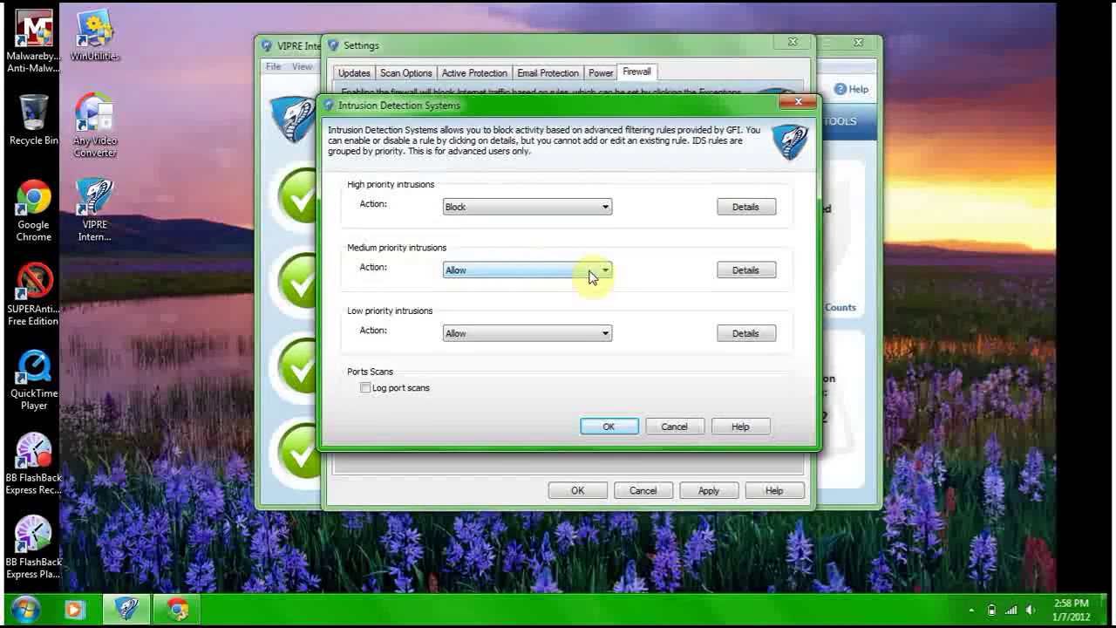
left_click(540, 332)
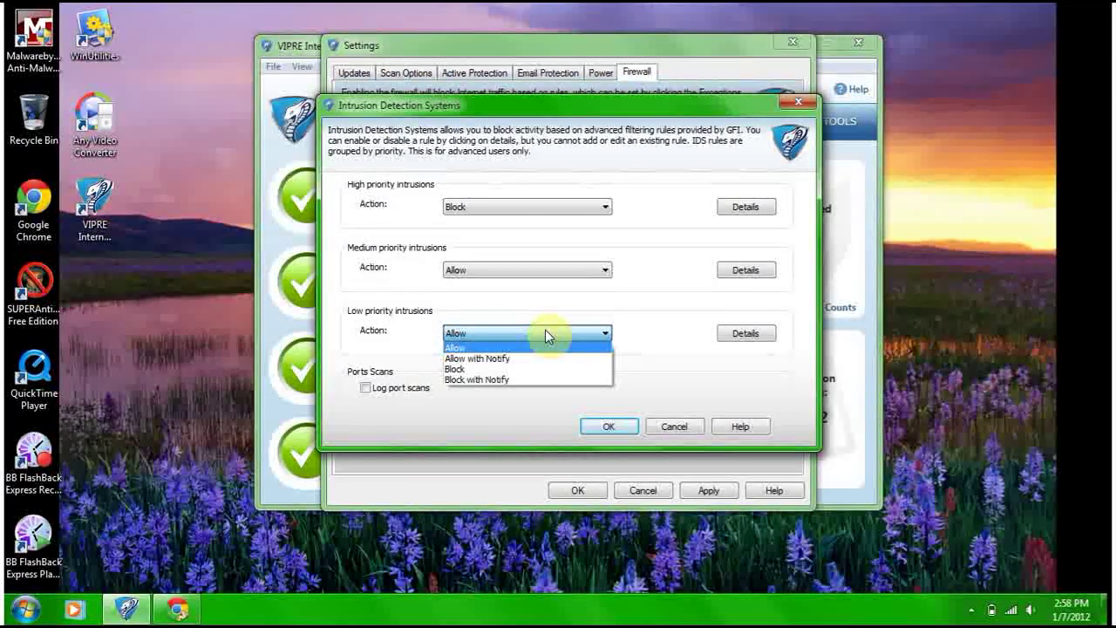
left_click(546, 349)
left_click(755, 333)
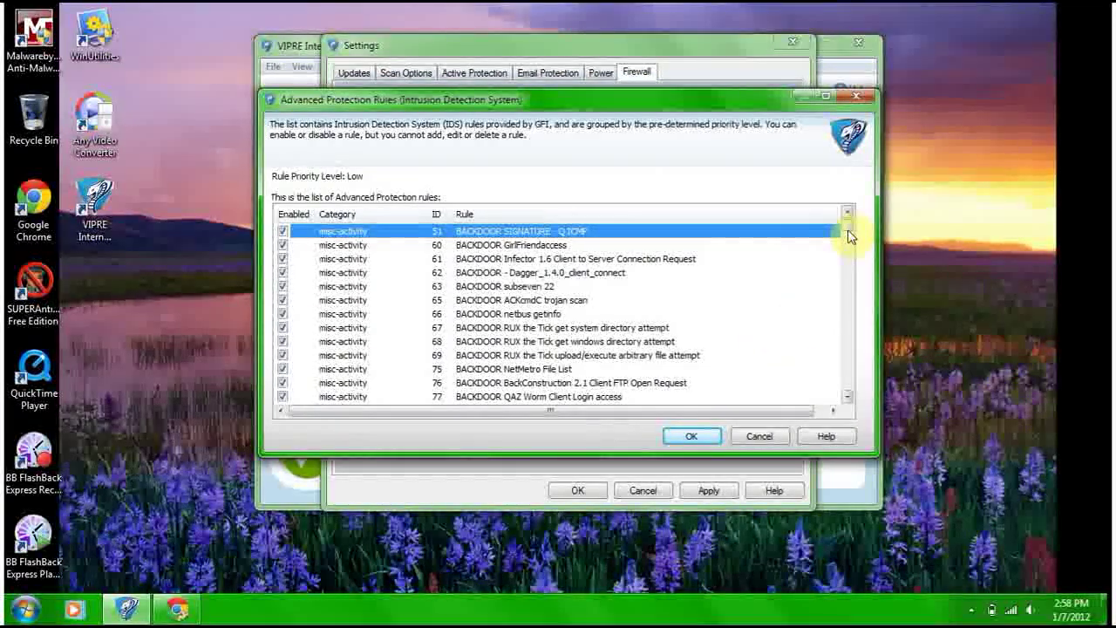
mouse_move(847, 230)
left_mouse_down()
mouse_move(857, 290)
mouse_move(855, 282)
mouse_move(843, 400)
mouse_move(842, 212)
left_mouse_up()
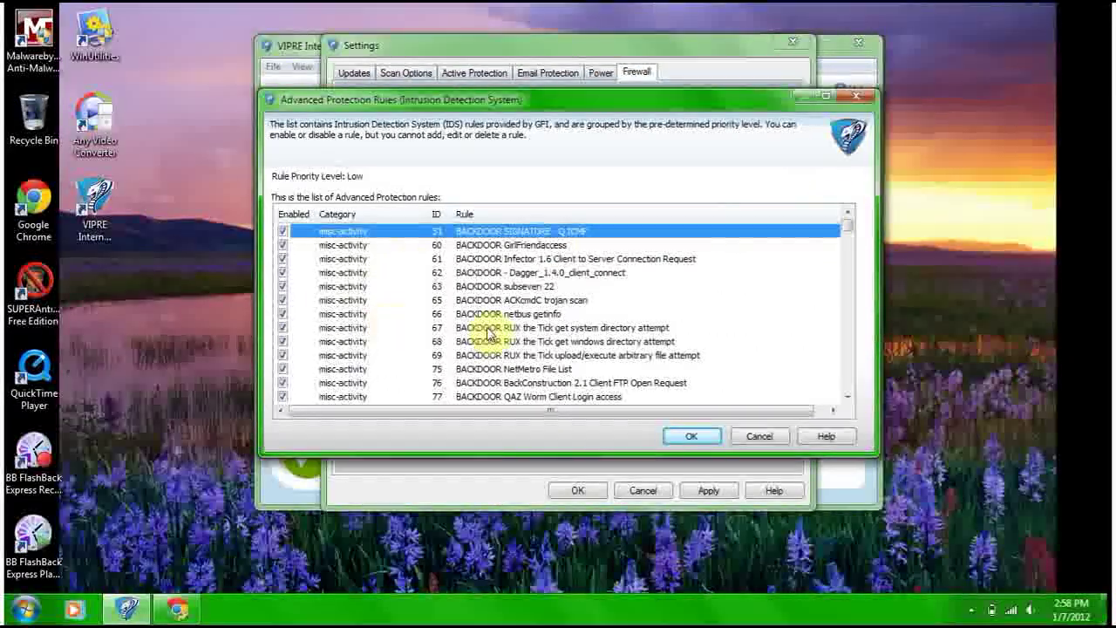
left_click(693, 436)
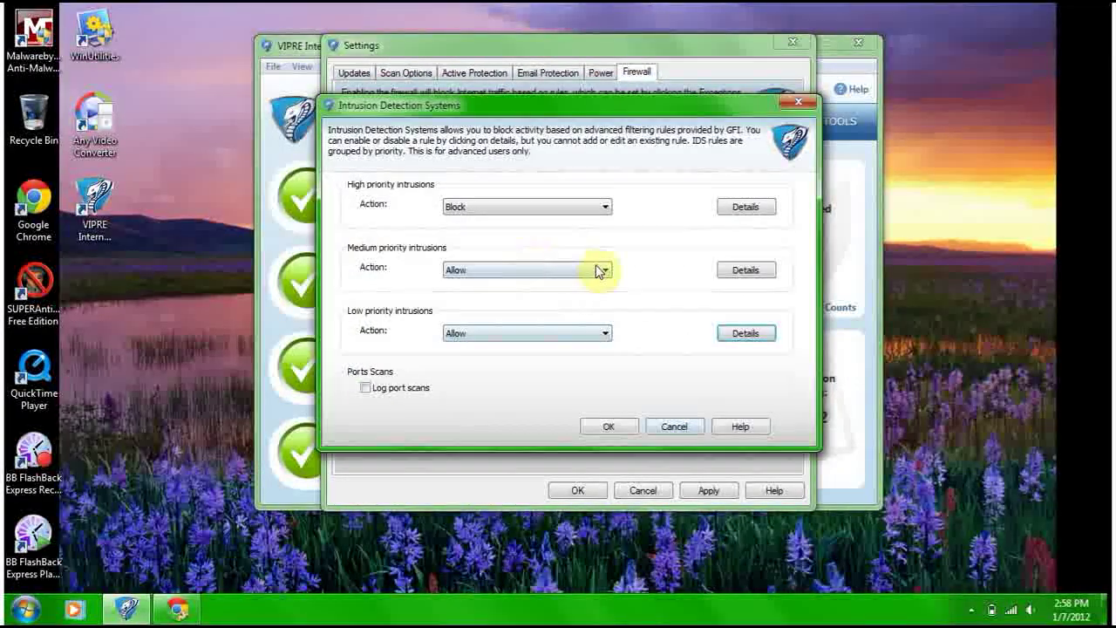
- Set medium and high intrusions to Block with Notify, low to Allow with Notify; enable packet logging
left_click(596, 269)
left_click(534, 316)
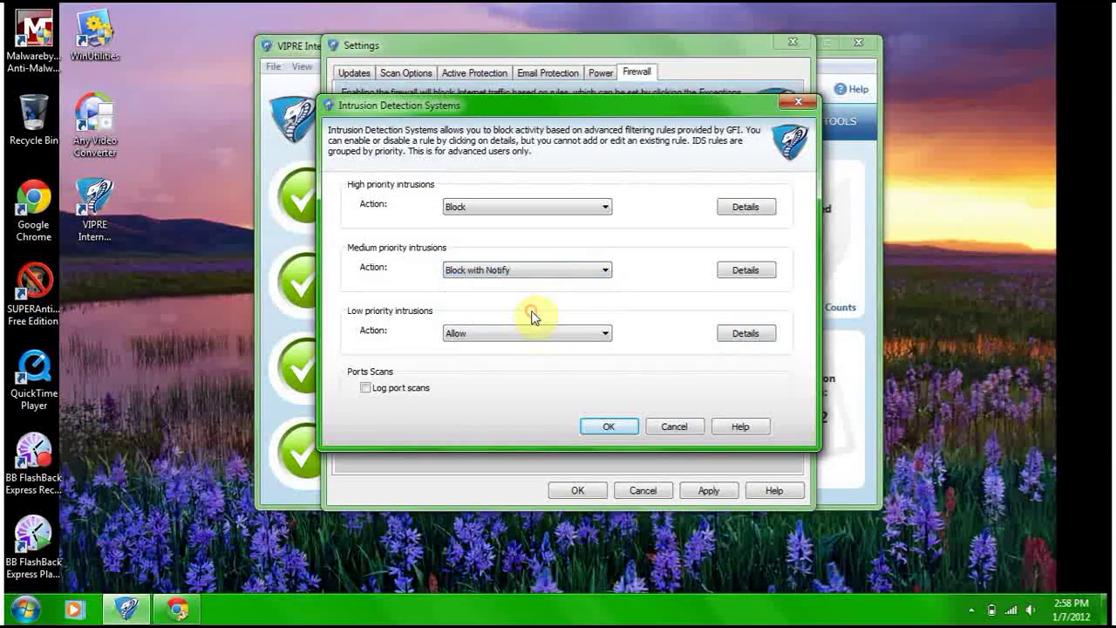
left_click(580, 337)
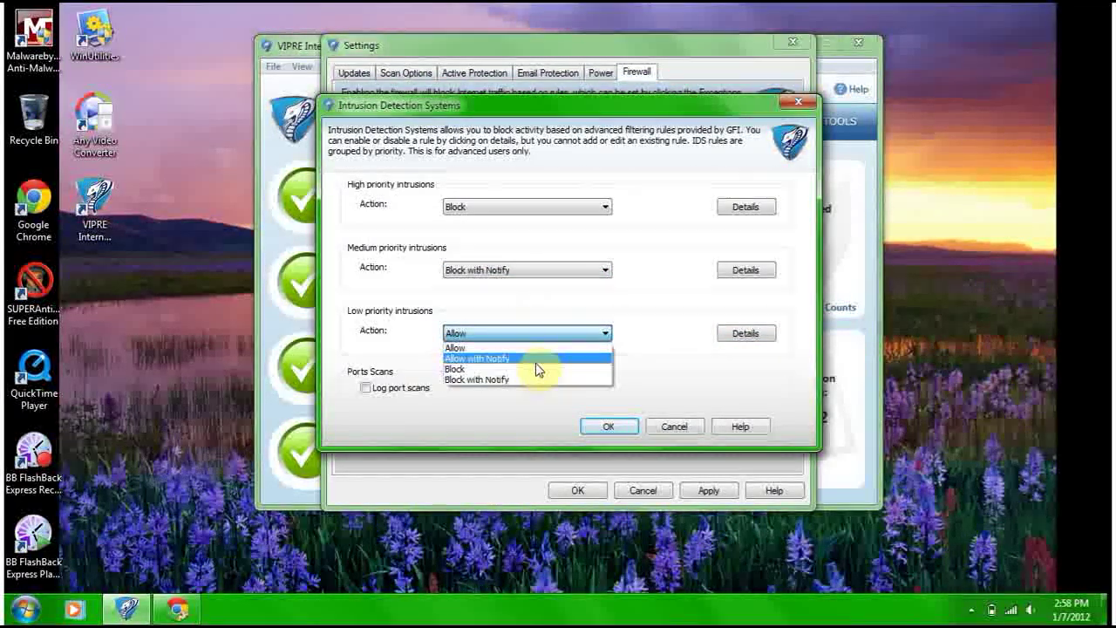
left_click(531, 358)
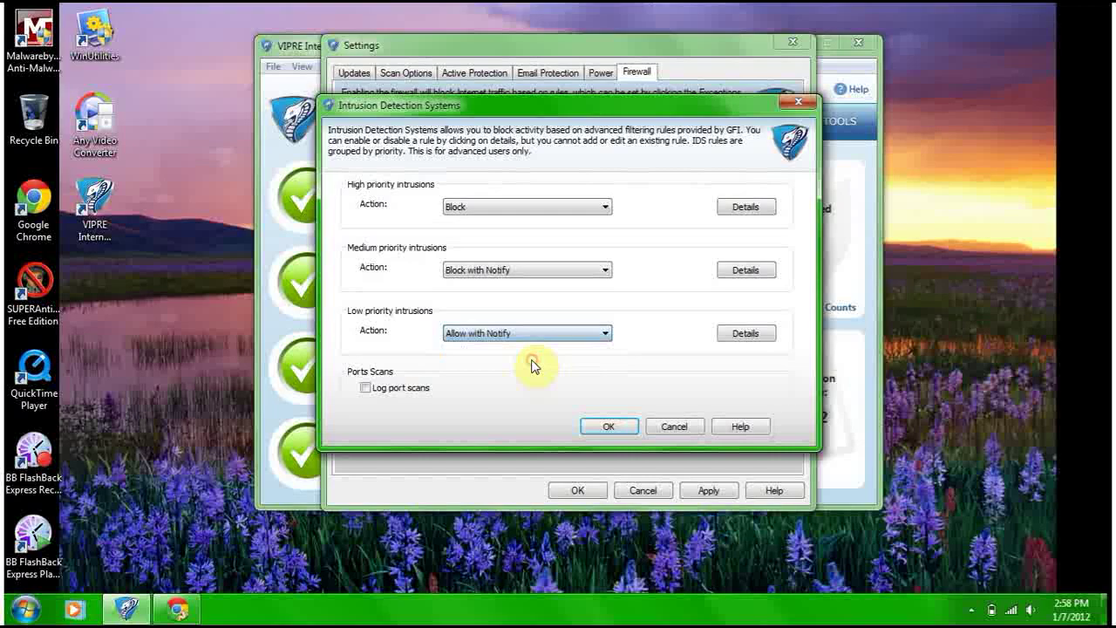
left_click(598, 207)
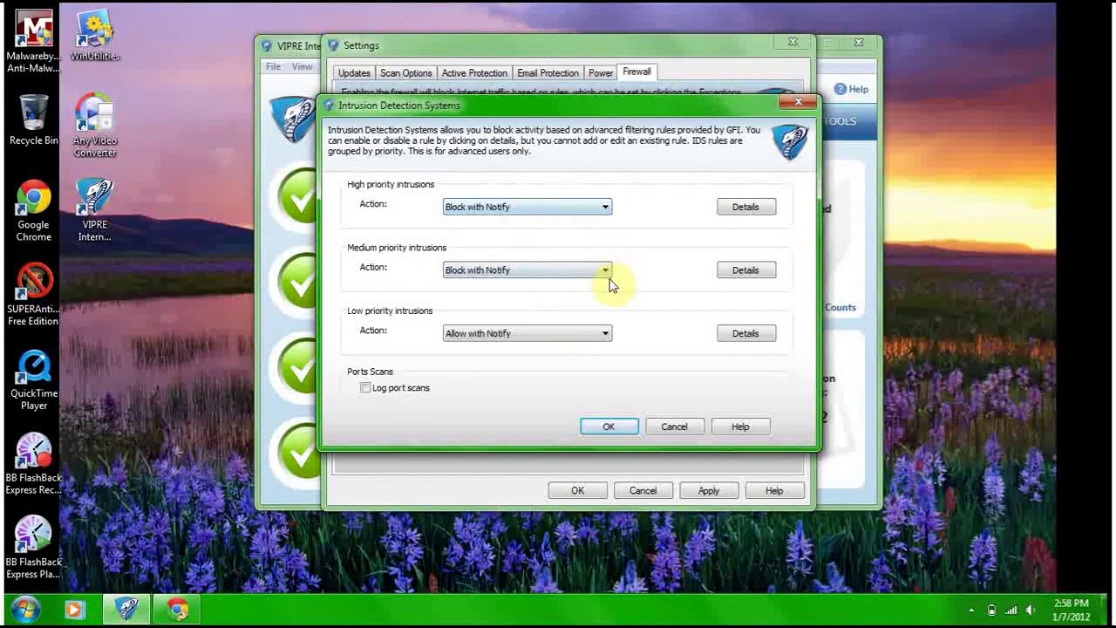
left_click(606, 426)
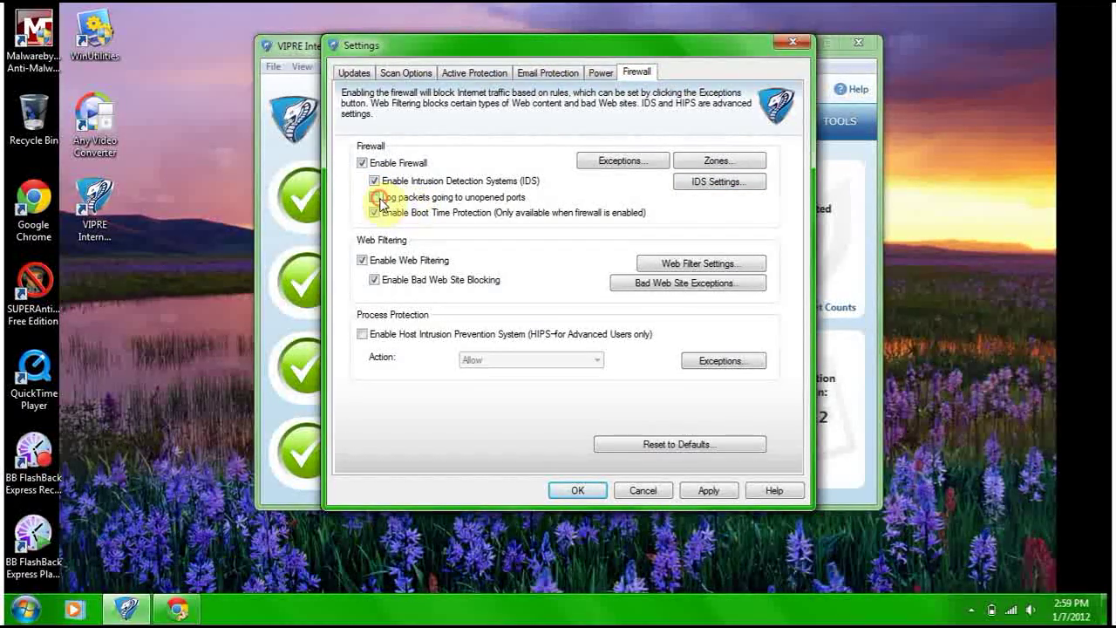
left_click(376, 197)
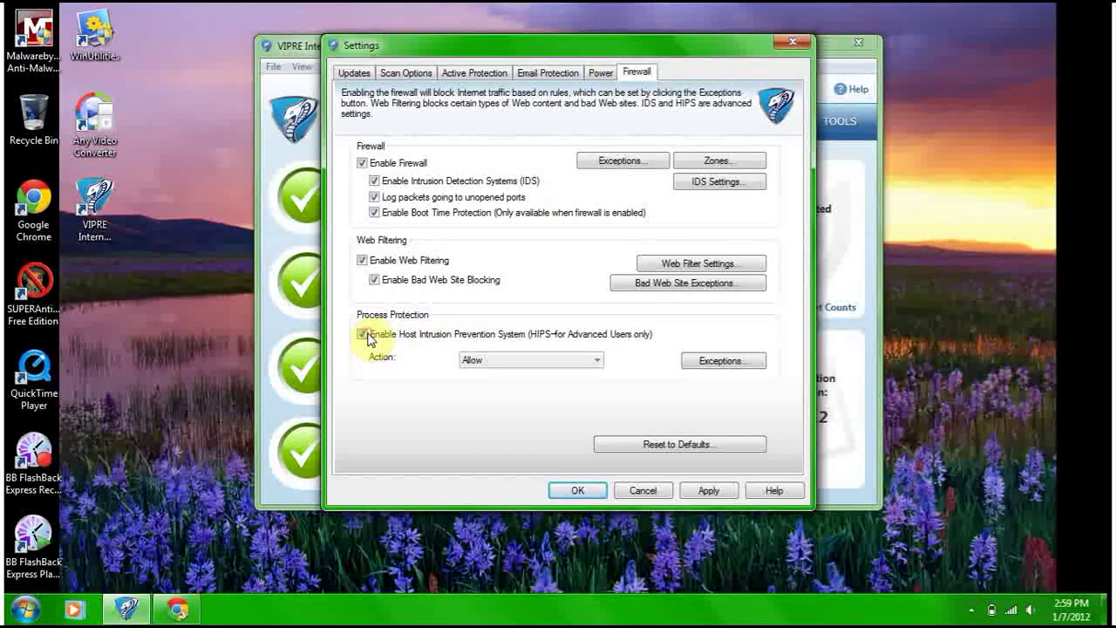
- Enable HIPS with an empty exceptions list and set its action to Block with Notify
left_click(722, 360)
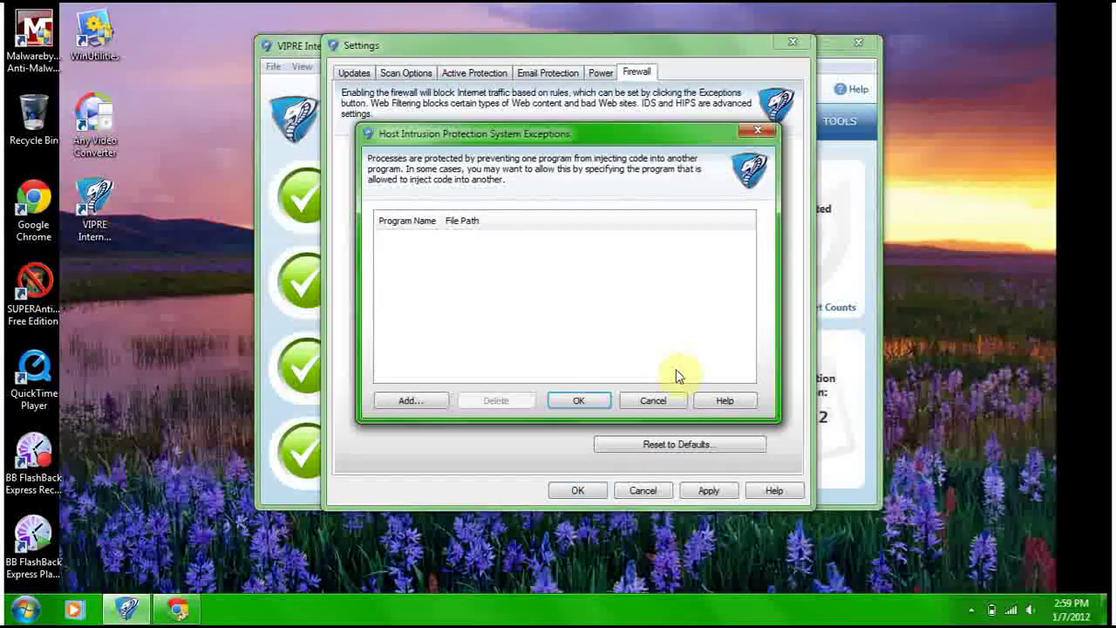
left_click(578, 401)
left_click(588, 366)
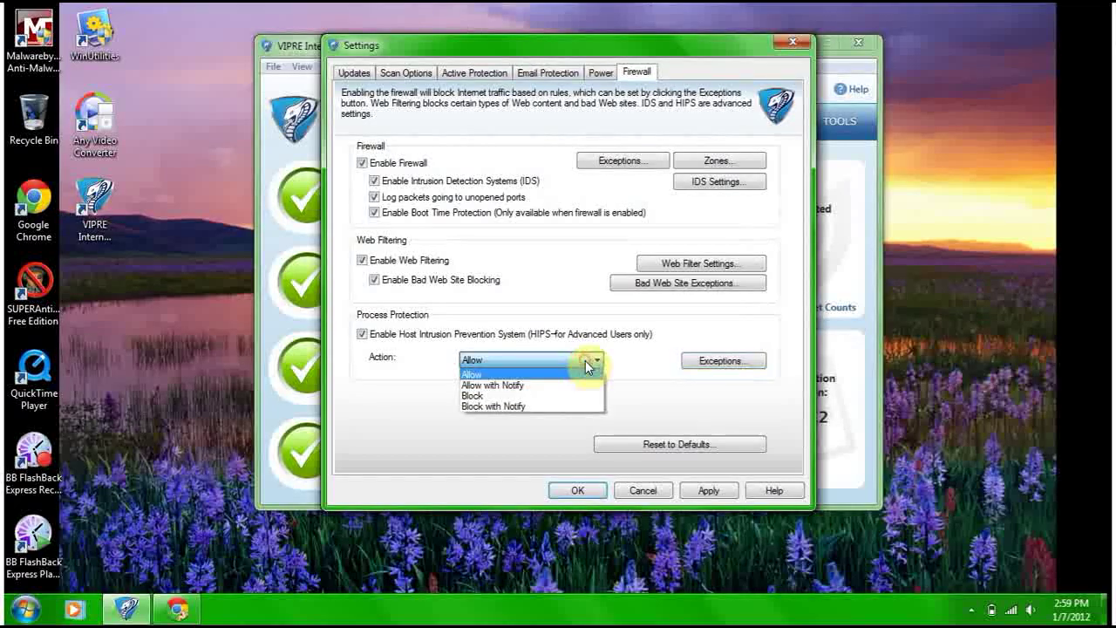
left_click(541, 406)
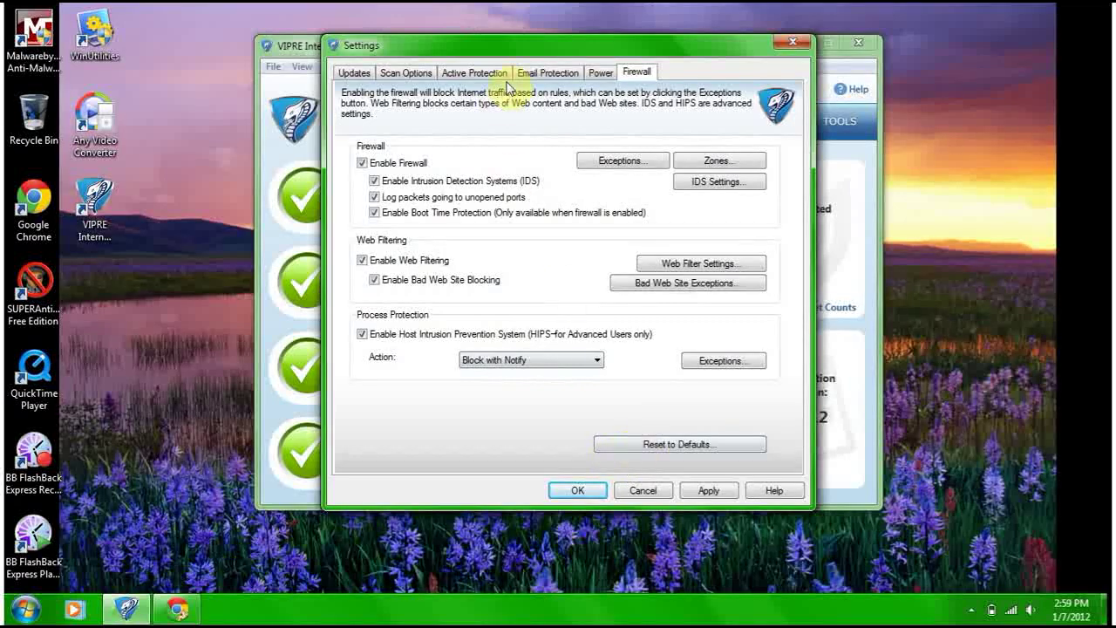
left_click(599, 75)
- Review the Email Protection, Active Protection monitored extensions, Scan Options and Updates settings
left_click(526, 75)
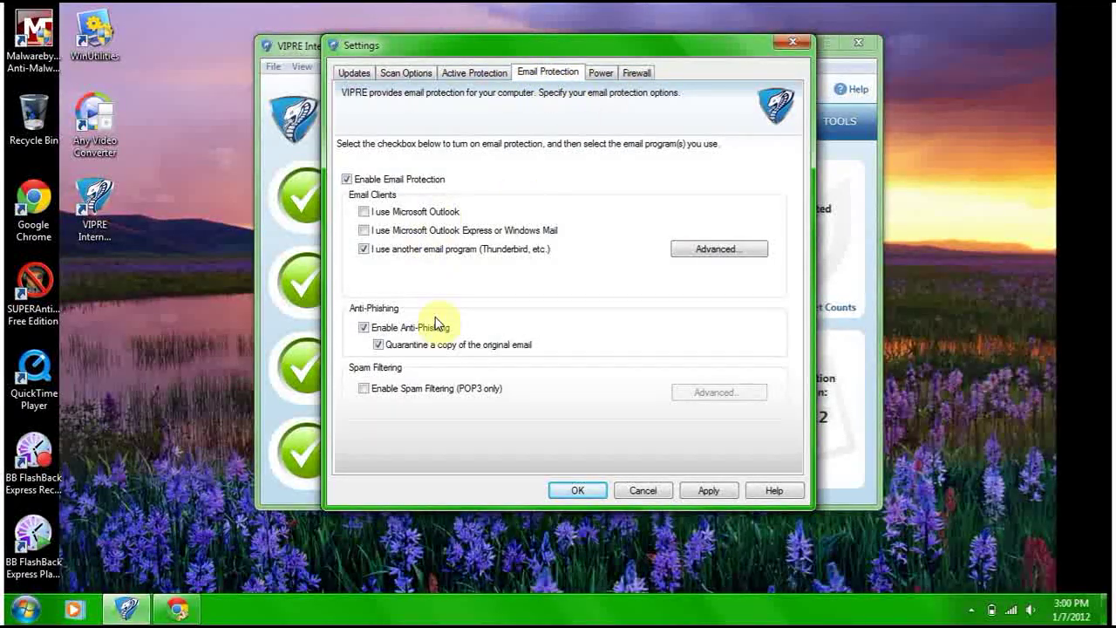
left_click(491, 74)
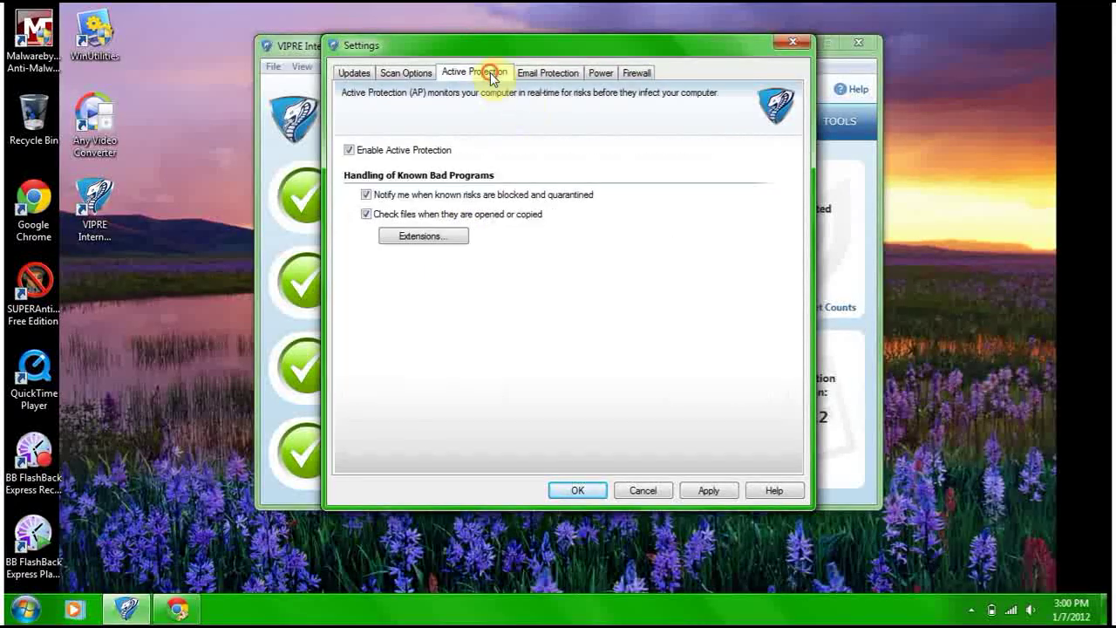
left_click(422, 239)
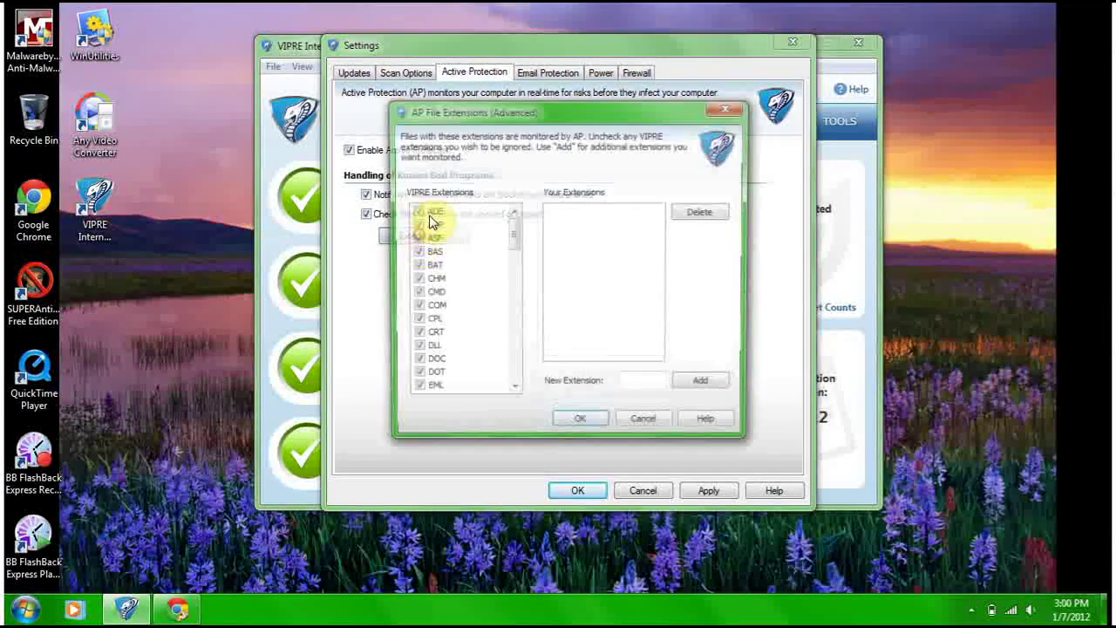
mouse_move(509, 237)
left_mouse_down()
mouse_move(512, 381)
mouse_move(512, 217)
left_mouse_up()
left_click(580, 424)
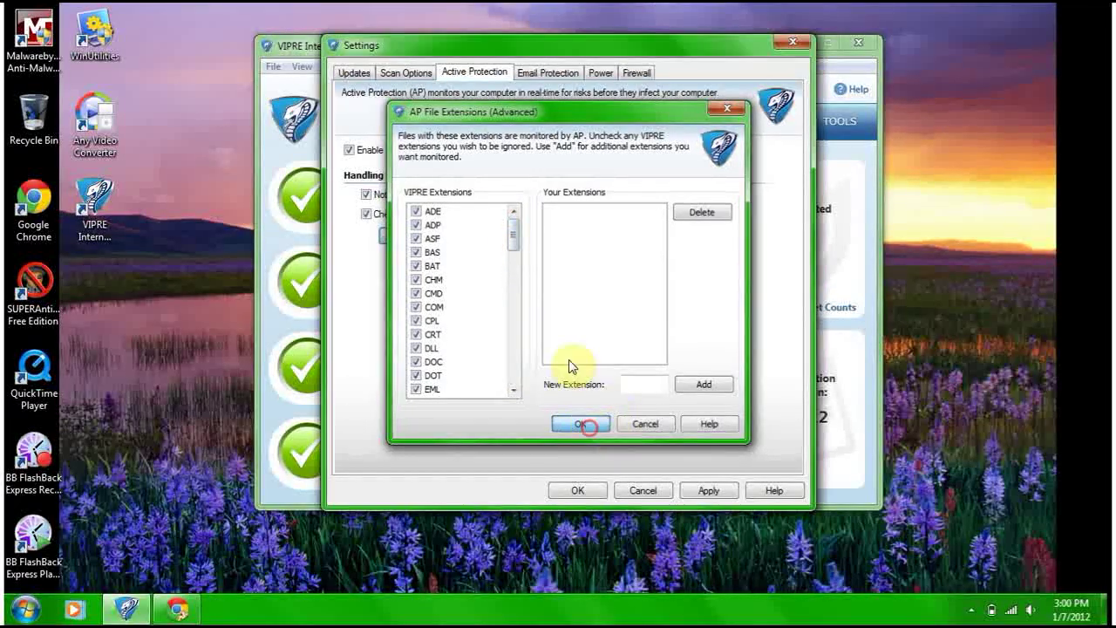
left_click(406, 76)
left_click(353, 74)
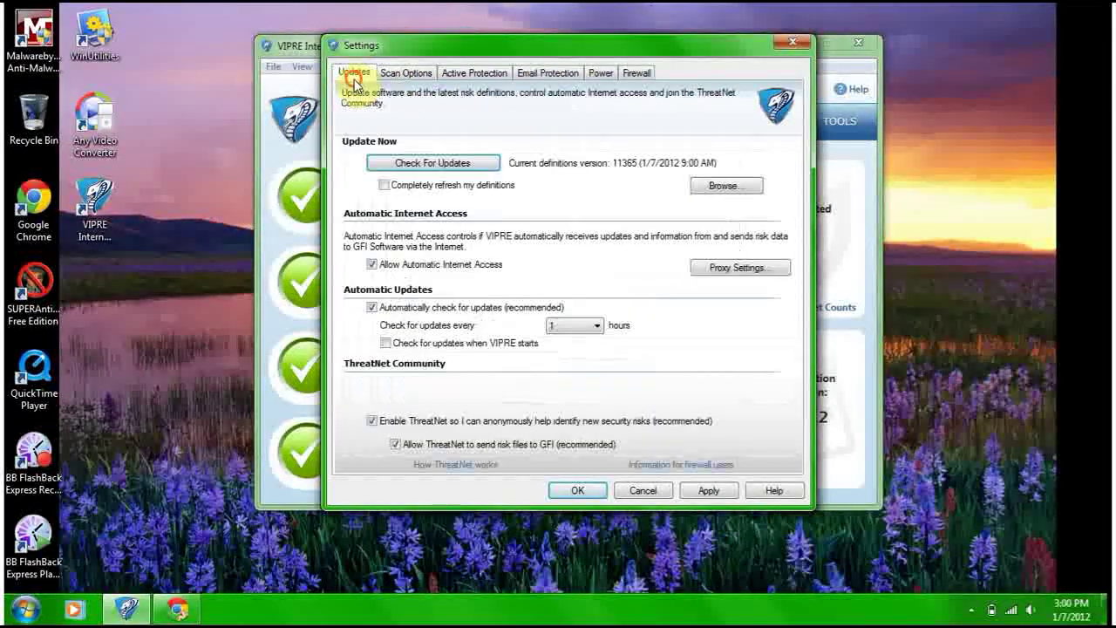
- Apply and save the settings, then minimise the VIPRE window
left_click(708, 489)
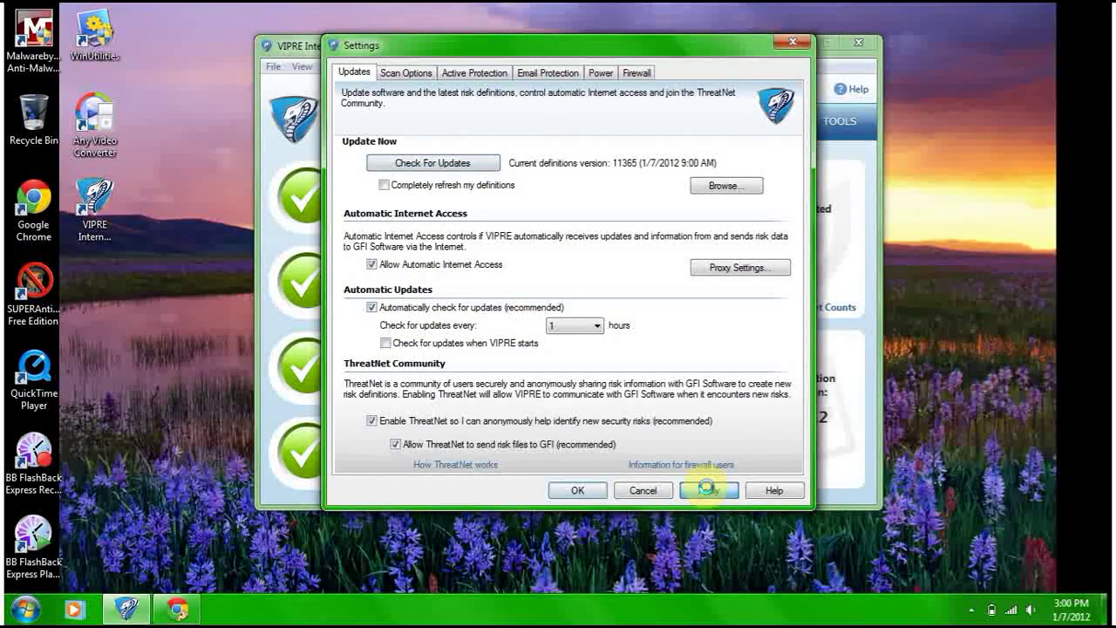
left_click(569, 491)
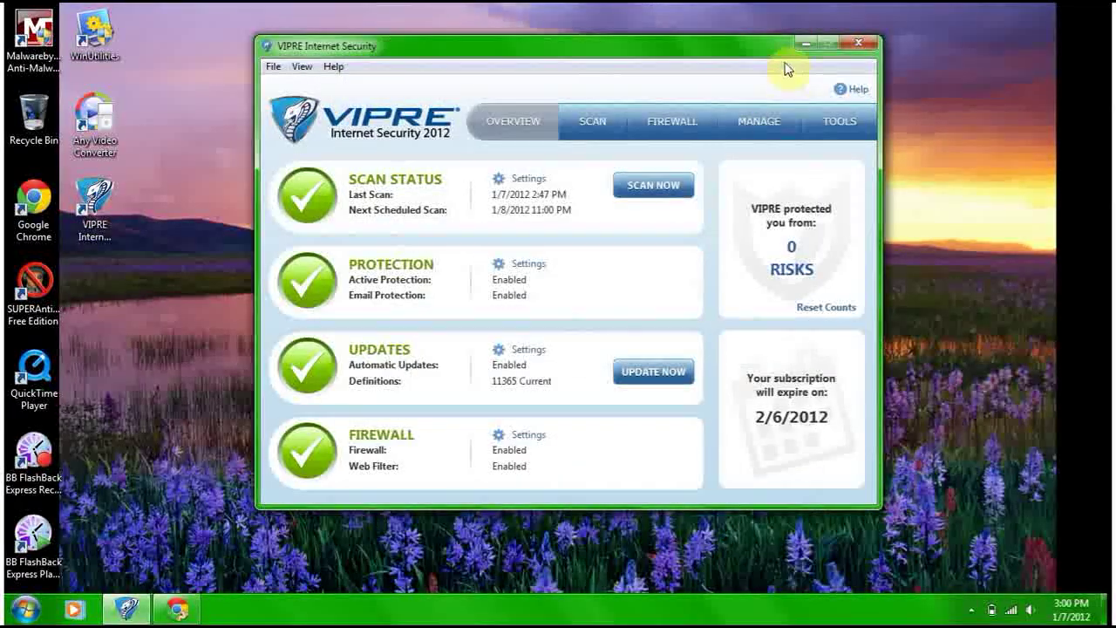
left_click(804, 45)
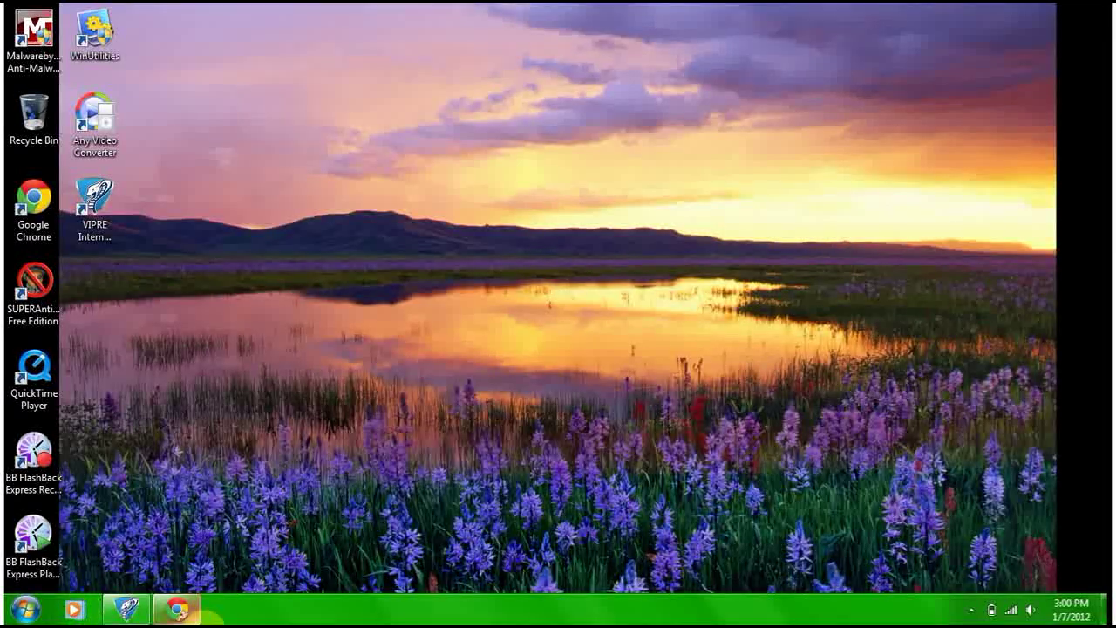
- Open malwaredomainlist.com in a new Chrome tab and show its Recent Updates table
left_click(174, 609)
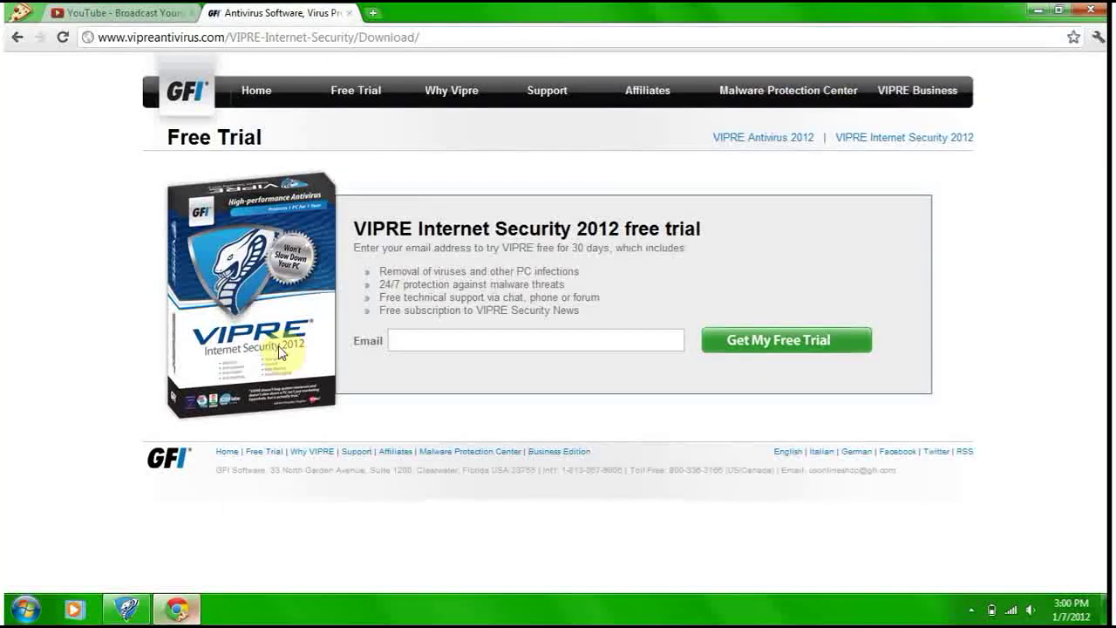
left_click(366, 16)
type("malwaredomainlist.com")
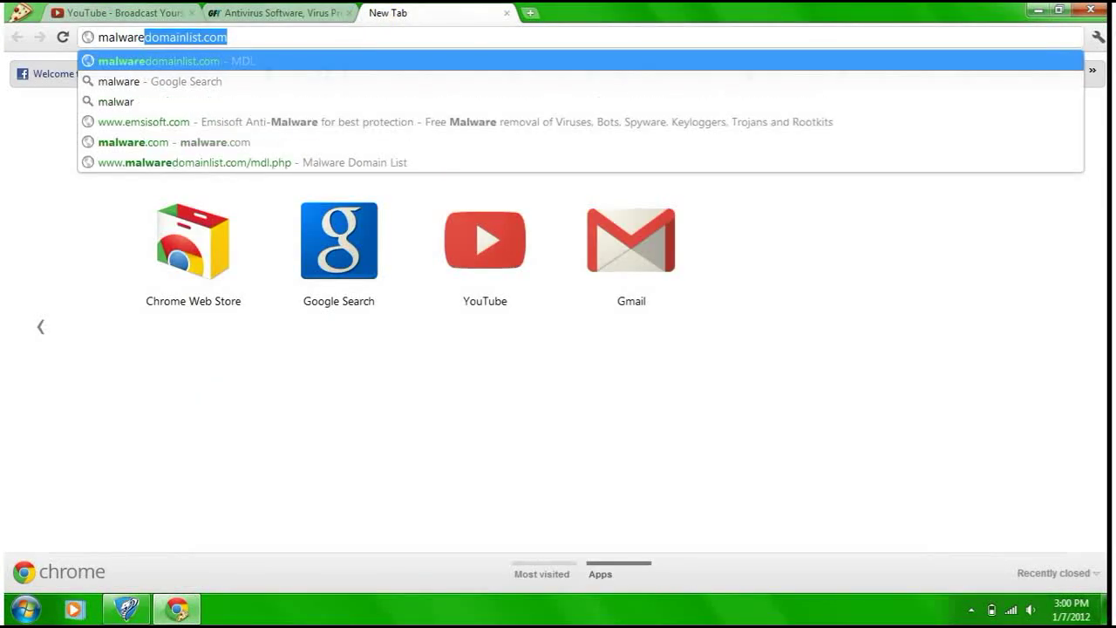
key("Return")
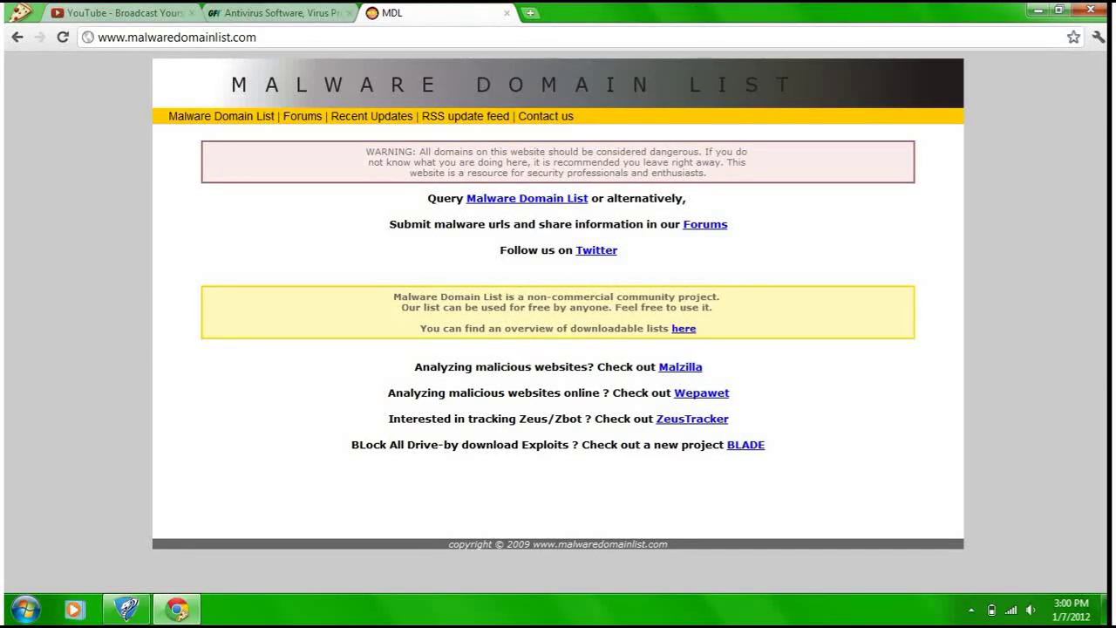
left_click(358, 119)
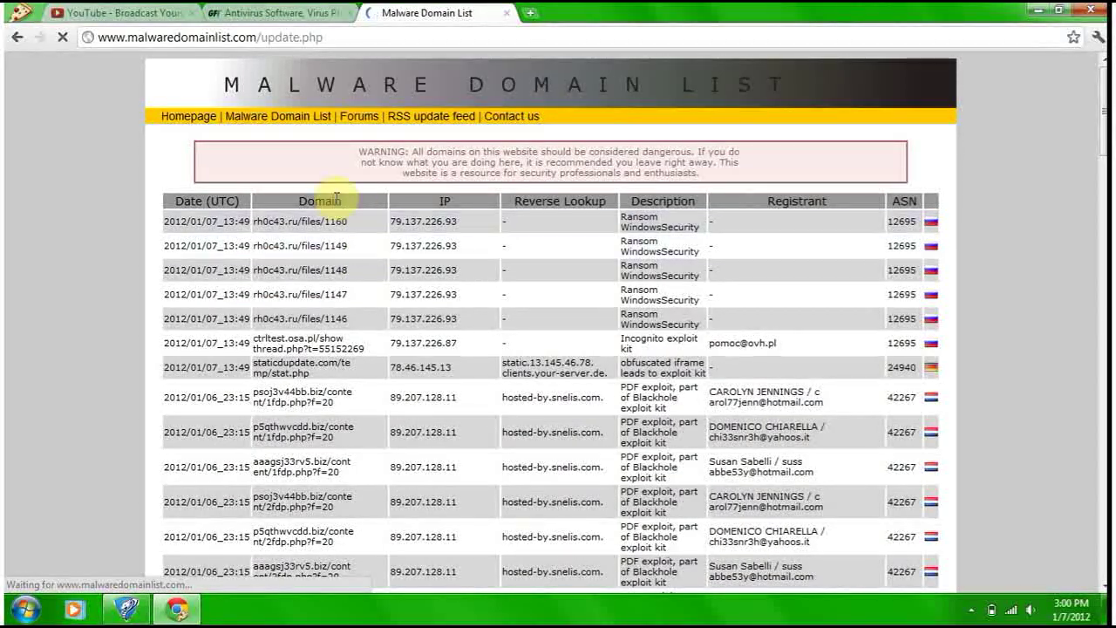
- Test the first listed URL, rh0c43.ru/files/1160, which returns 404 Not Found, then close it
left_click_drag(352, 223, 255, 224)
key("ctrl+c")
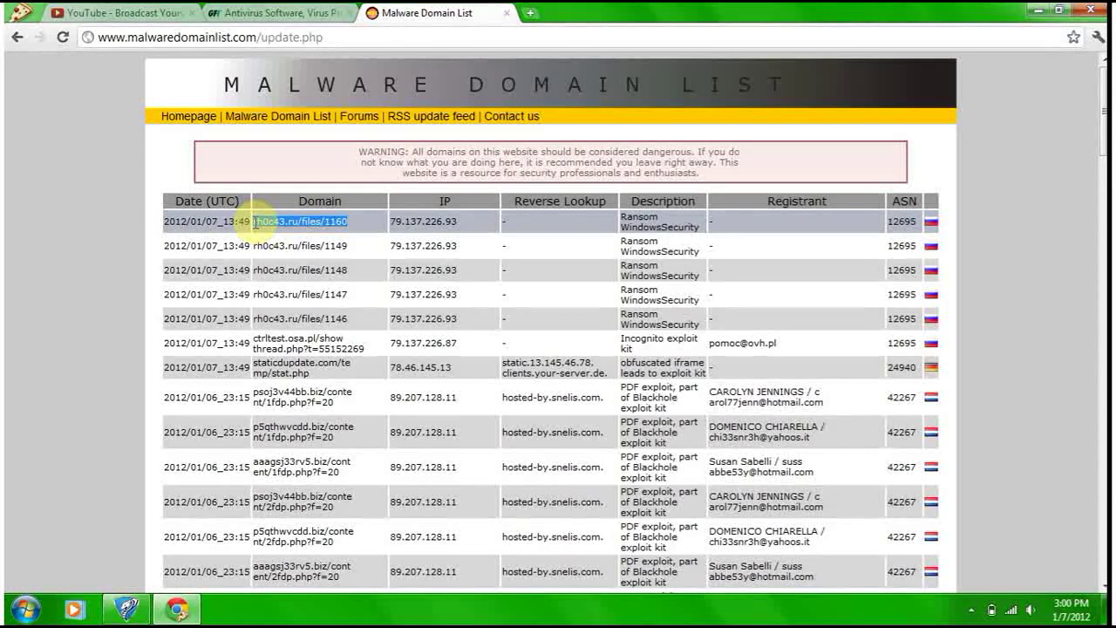
left_click(530, 12)
key("ctrl+v")
key("Return")
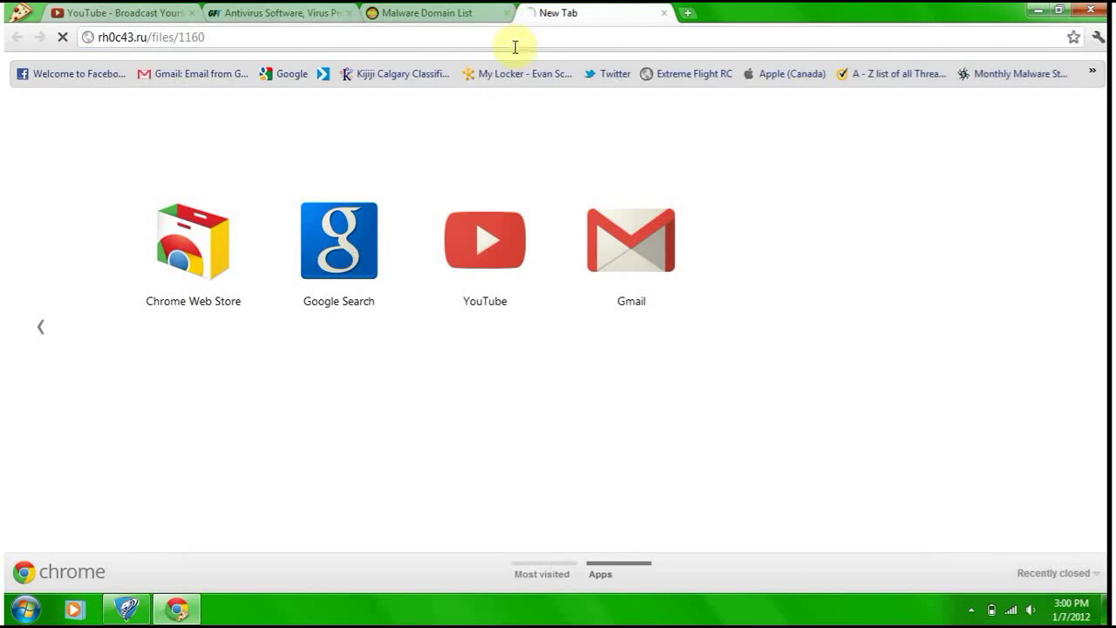
left_click(662, 14)
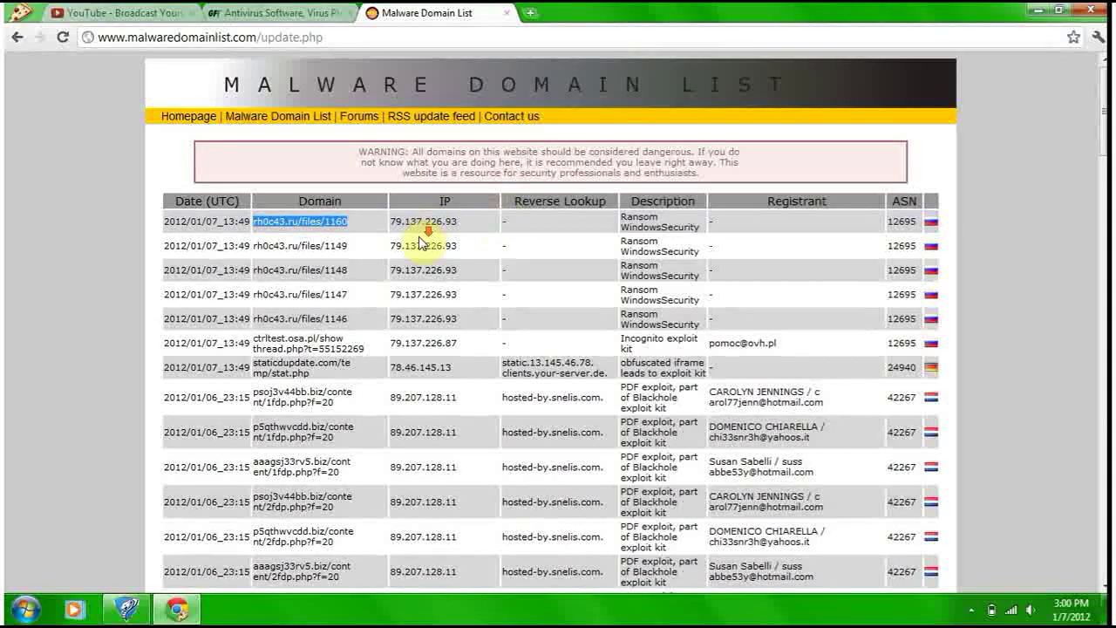
- Test freeflashplayer.ru/install_flashplayer.exe in a new tab, see VIPRE block it, and close the tab
scroll(418, 244, "down", 5)
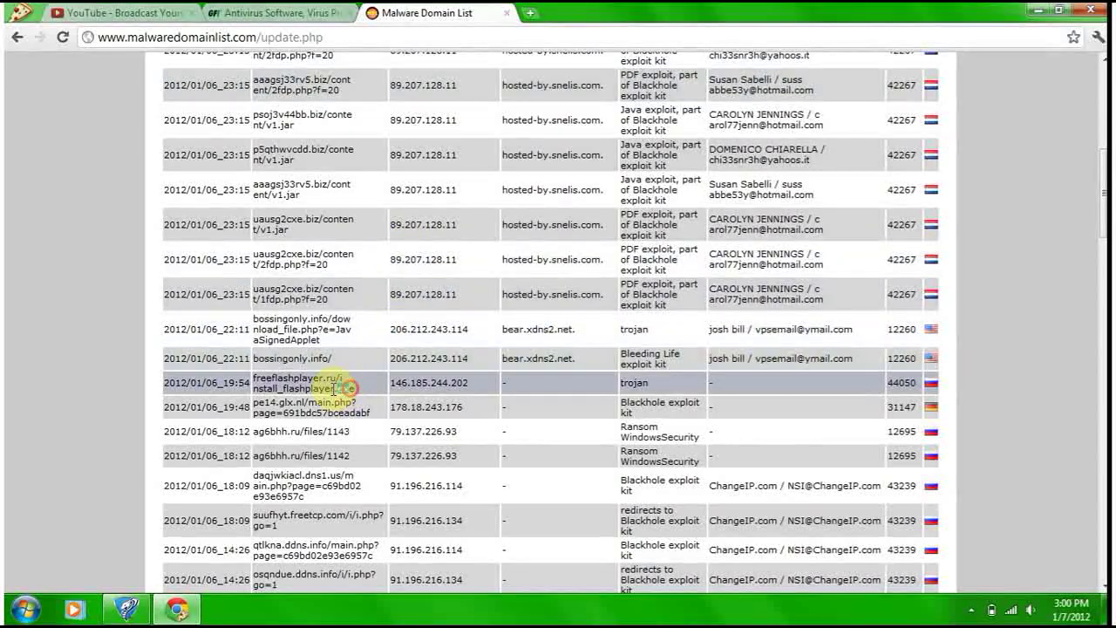
left_click_drag(265, 379, 363, 397)
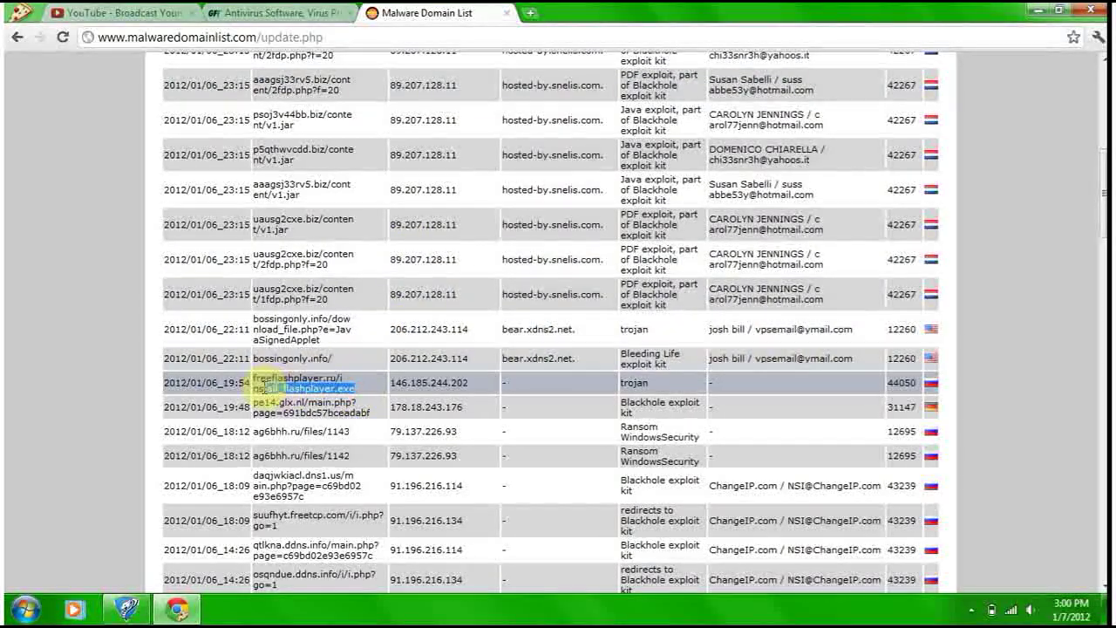
triple_click(253, 377)
key("ctrl+c")
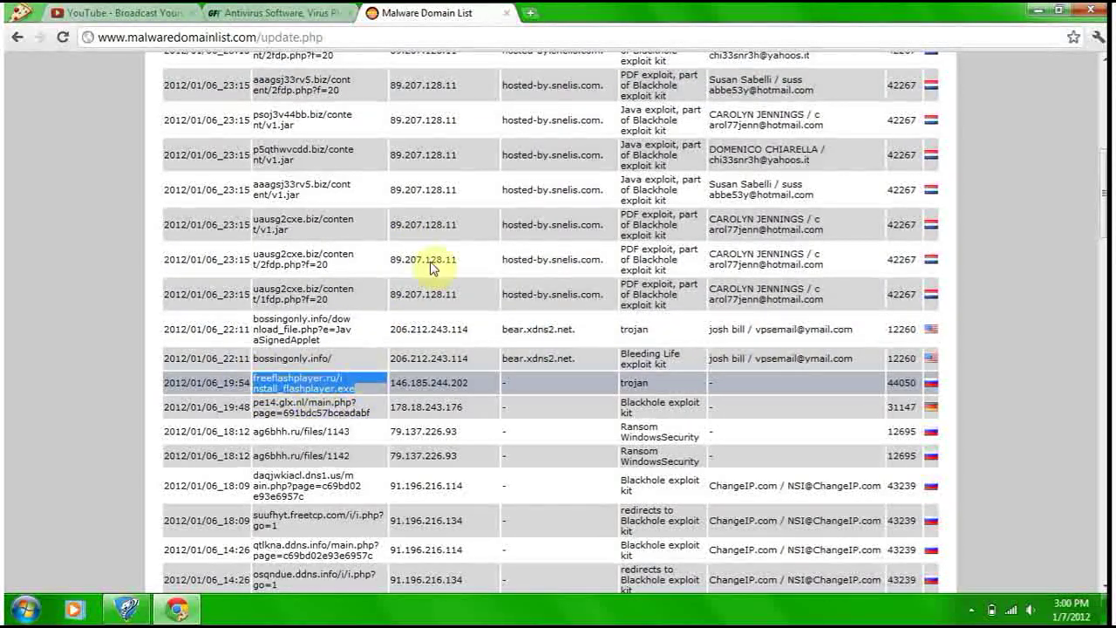
left_click(529, 13)
key("ctrl+v")
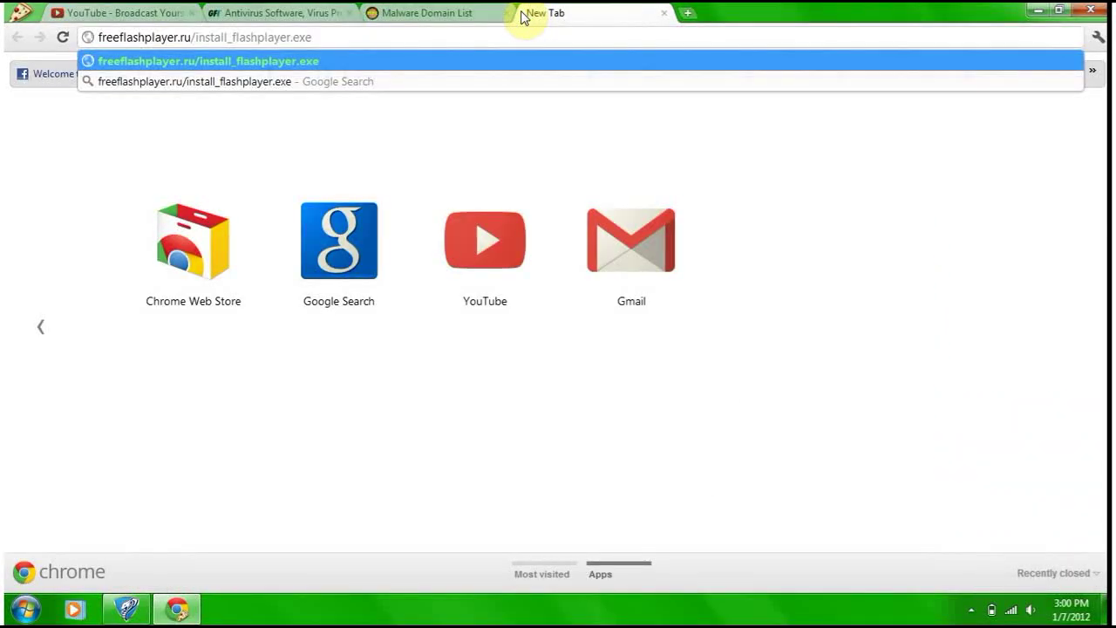
key("Return")
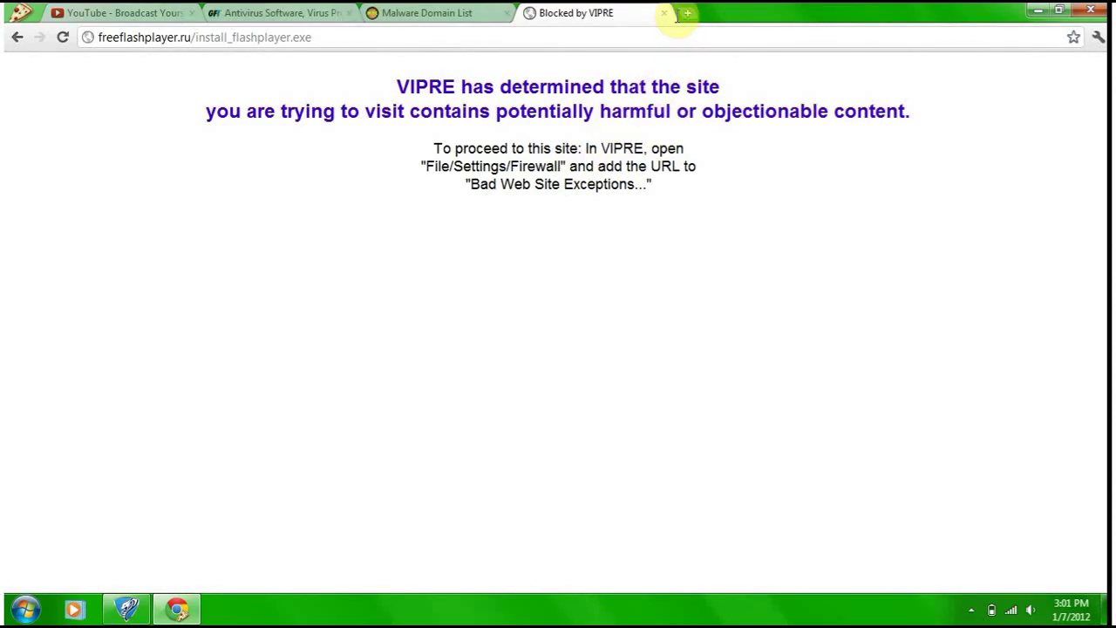
left_click(663, 14)
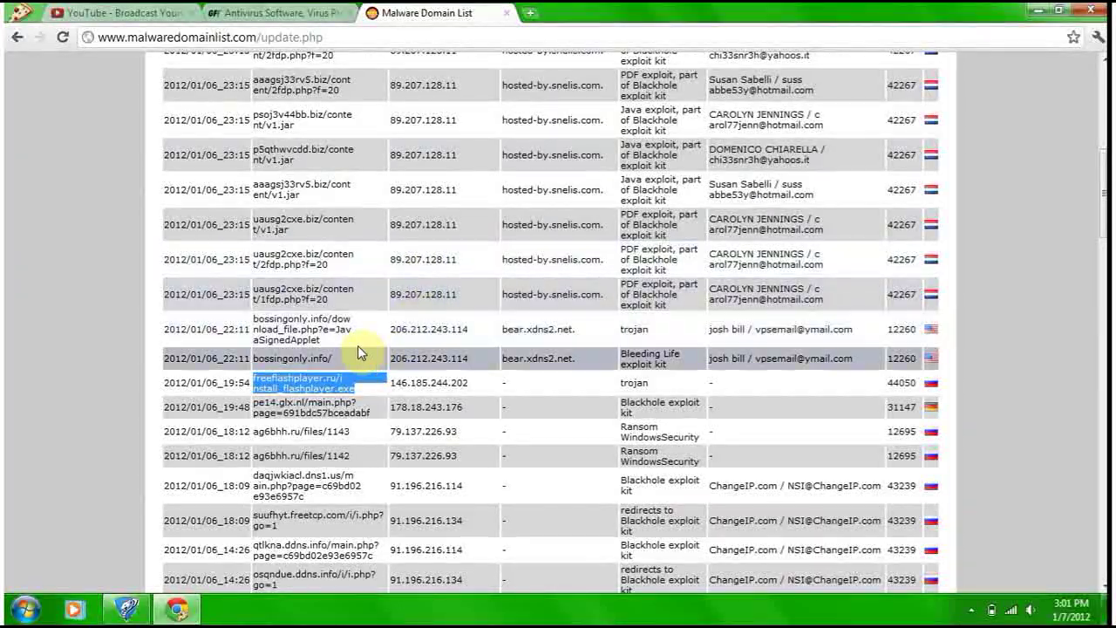
left_click_drag(345, 335, 256, 322)
key("ctrl+c")
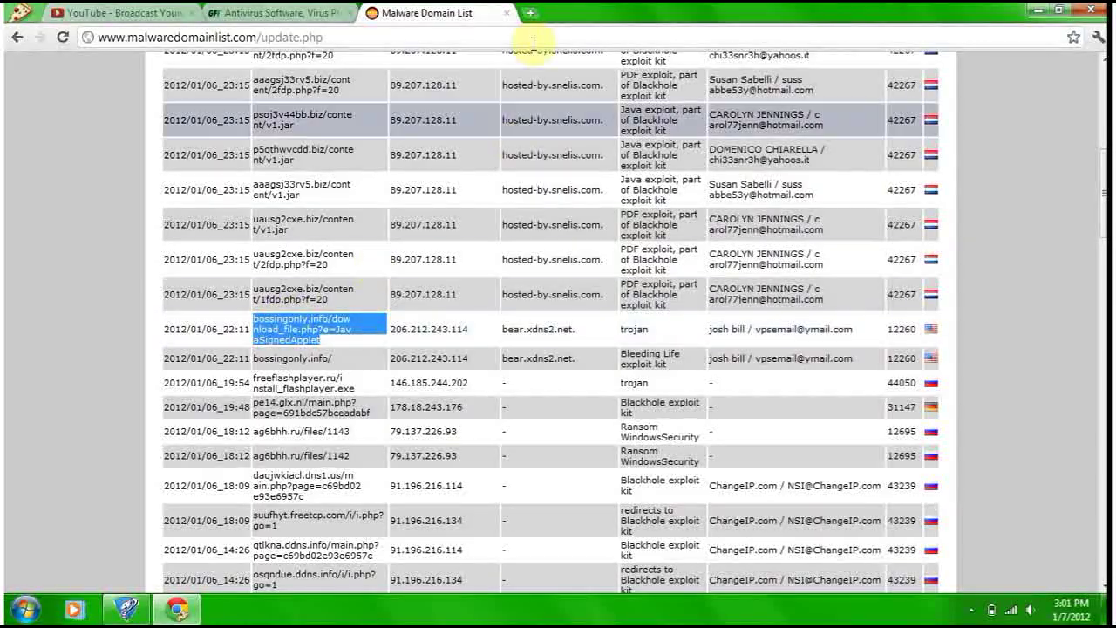
- Test bossingonly.info/download_file.php?e=JavaSignedApplet, confirm VIPRE blocks it, and close that tab
left_click(533, 14)
key("ctrl+v")
key("Return")
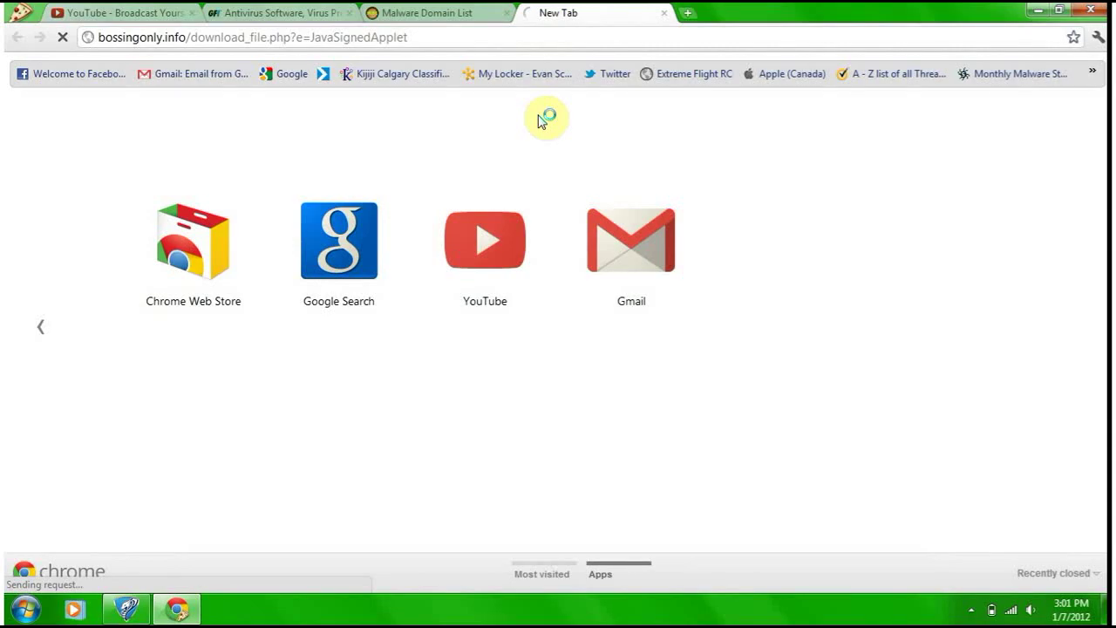
left_click(447, 11)
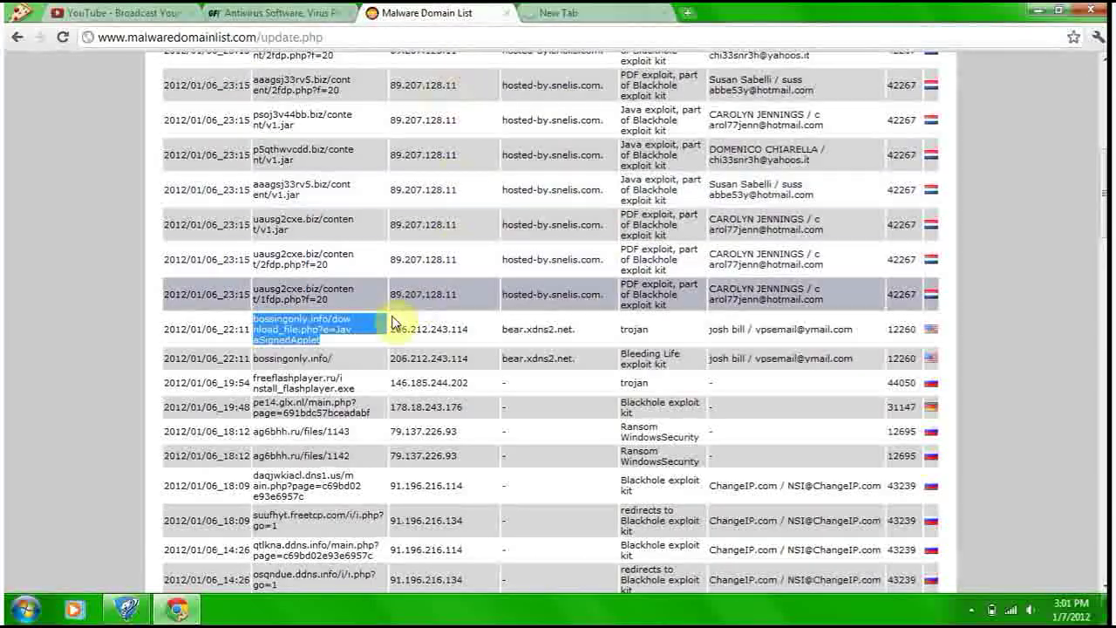
scroll(366, 320, "down", 1)
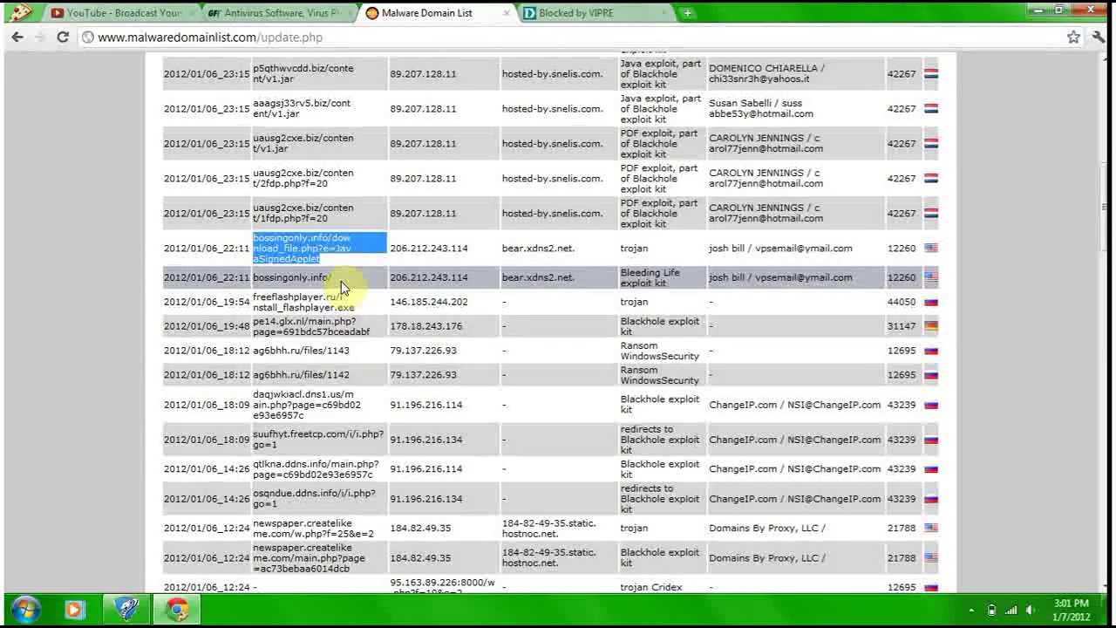
left_click_drag(340, 278, 259, 277)
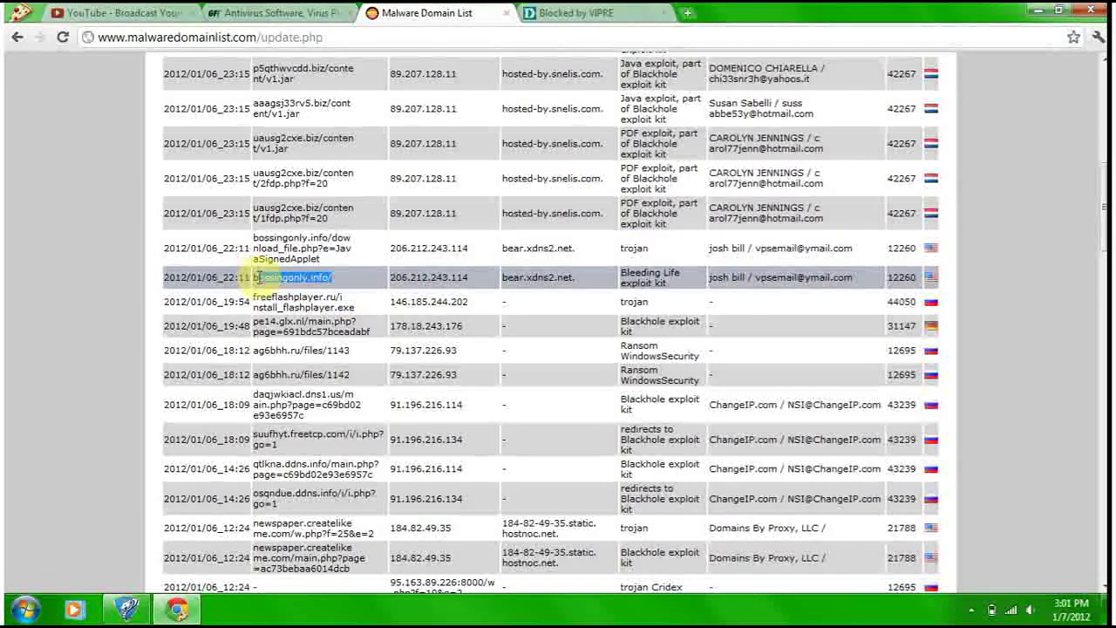
left_click(559, 14)
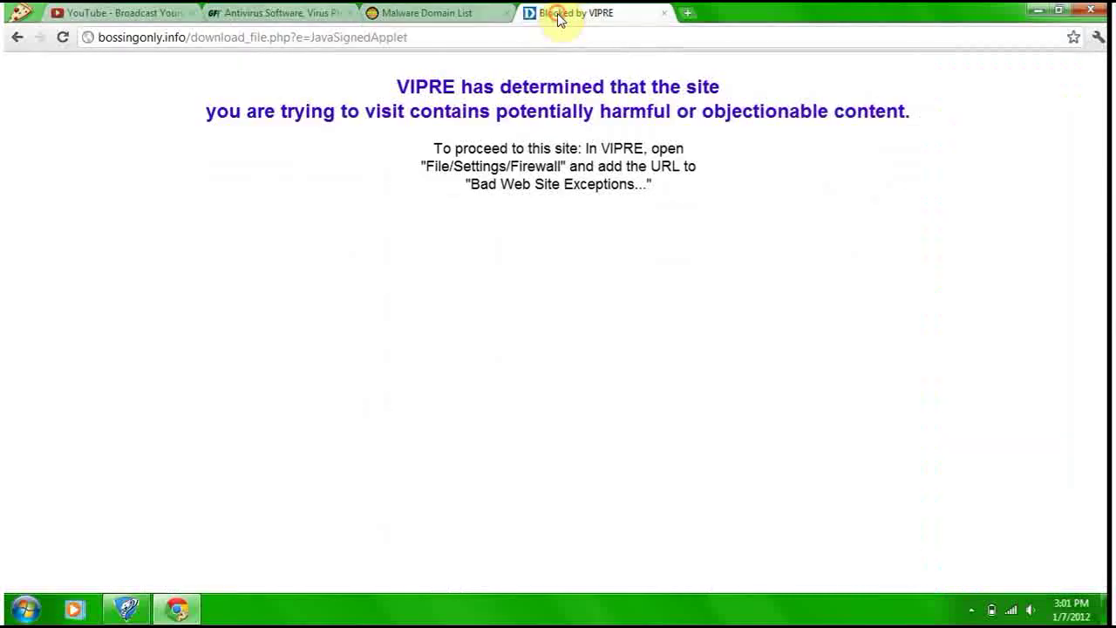
left_click(664, 15)
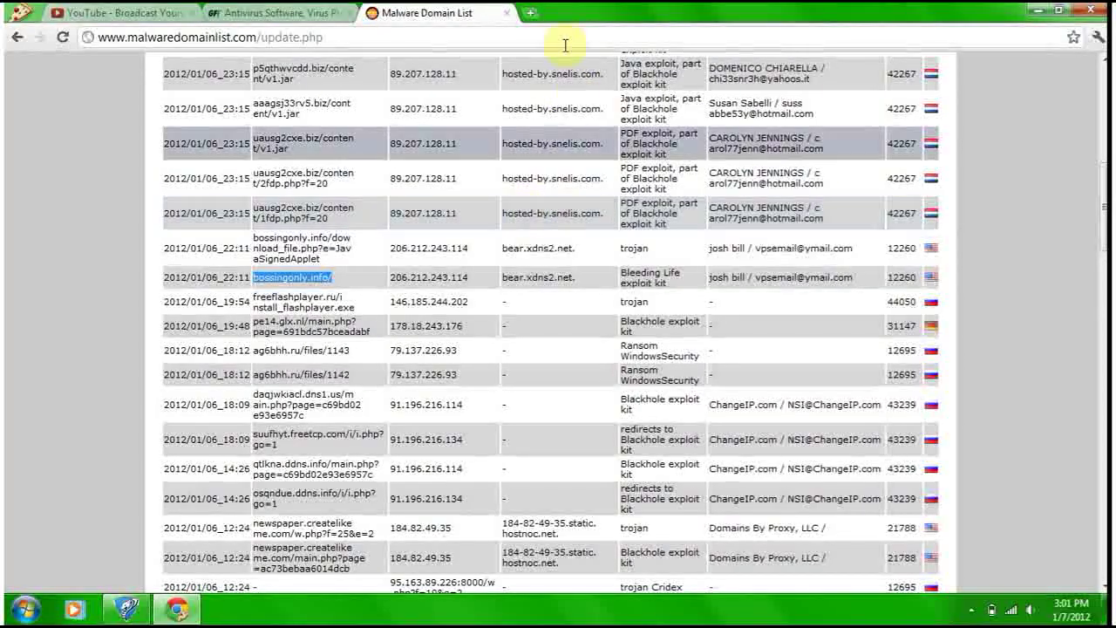
- Test the bossingonly.info domain itself, see it blocked, and close the tab
left_click(530, 12)
type("bossingonly.info/")
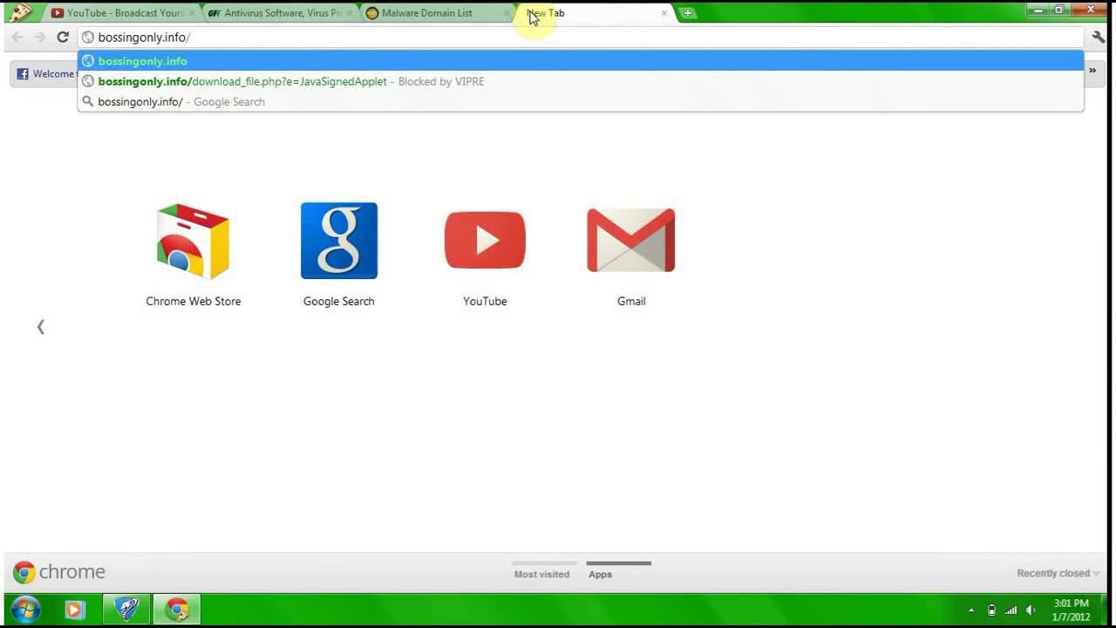
key("Return")
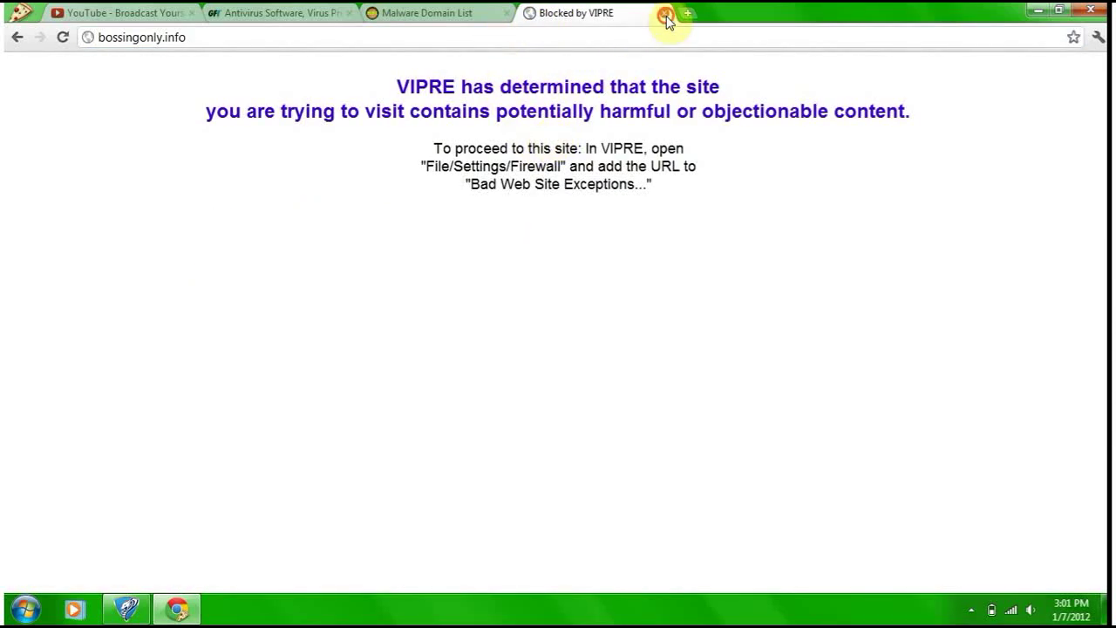
left_click(664, 16)
scroll(436, 306, "down", 5)
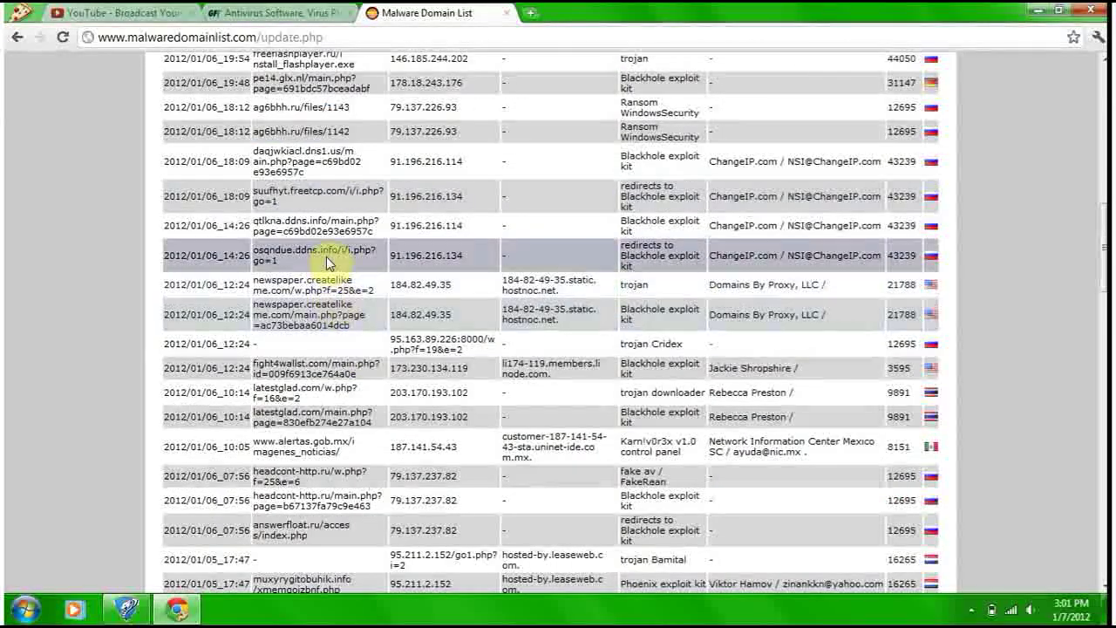
- Test osqndue.ddns.info/i/i.php?go=1 past Chrome's warning, see VIPRE block it, and close the tab
left_click(292, 265)
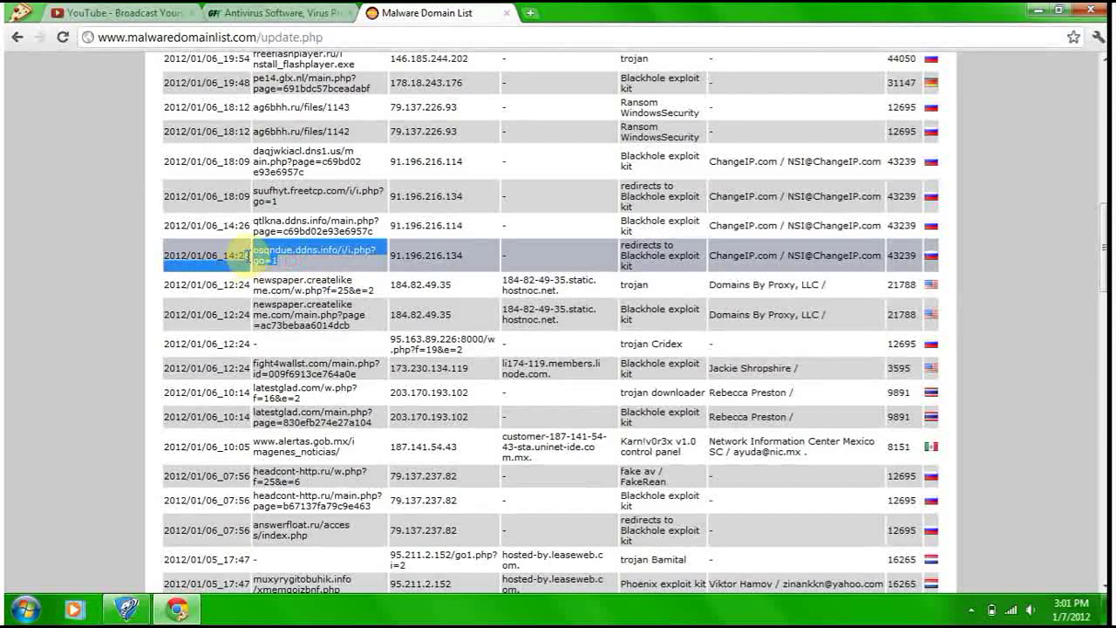
left_click_drag(259, 252, 254, 253)
key("ctrl+c")
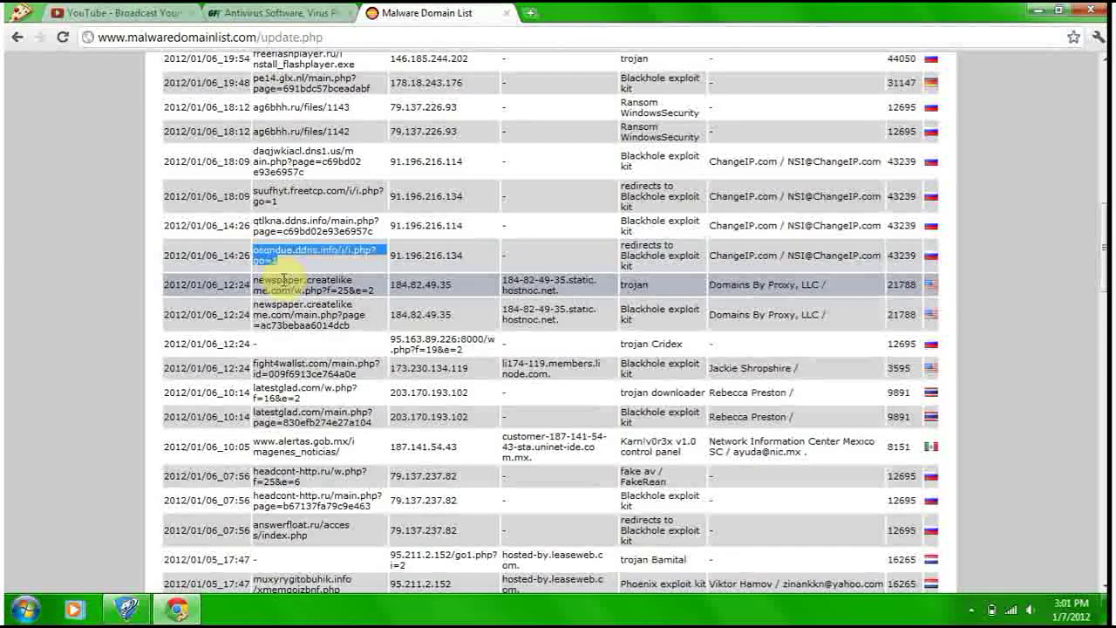
left_click(530, 14)
key("ctrl+v")
key("Return")
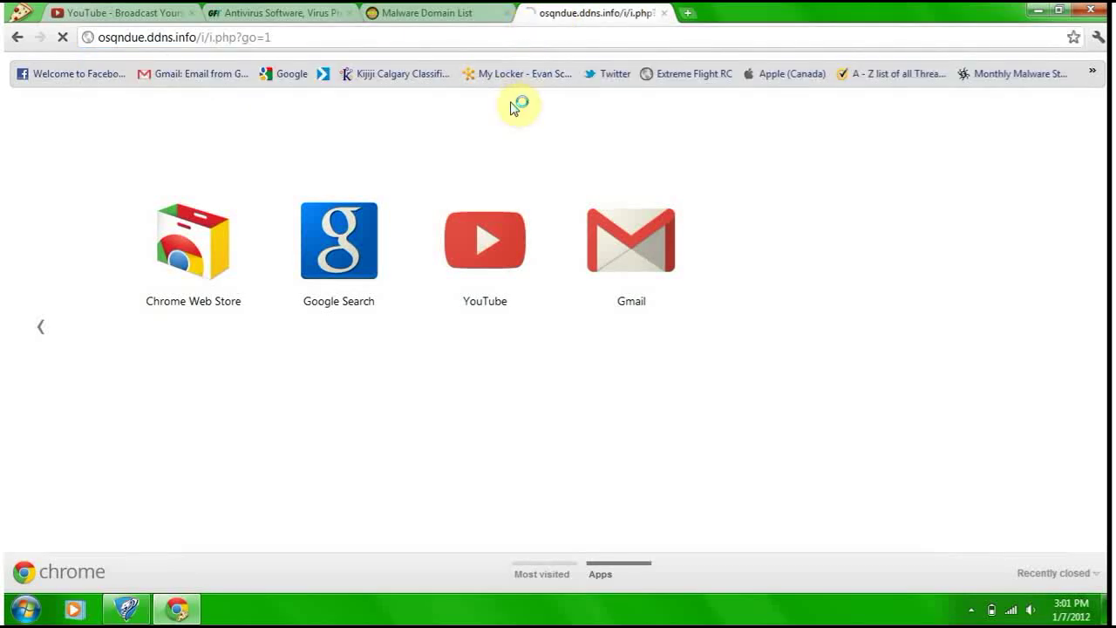
left_click(563, 309)
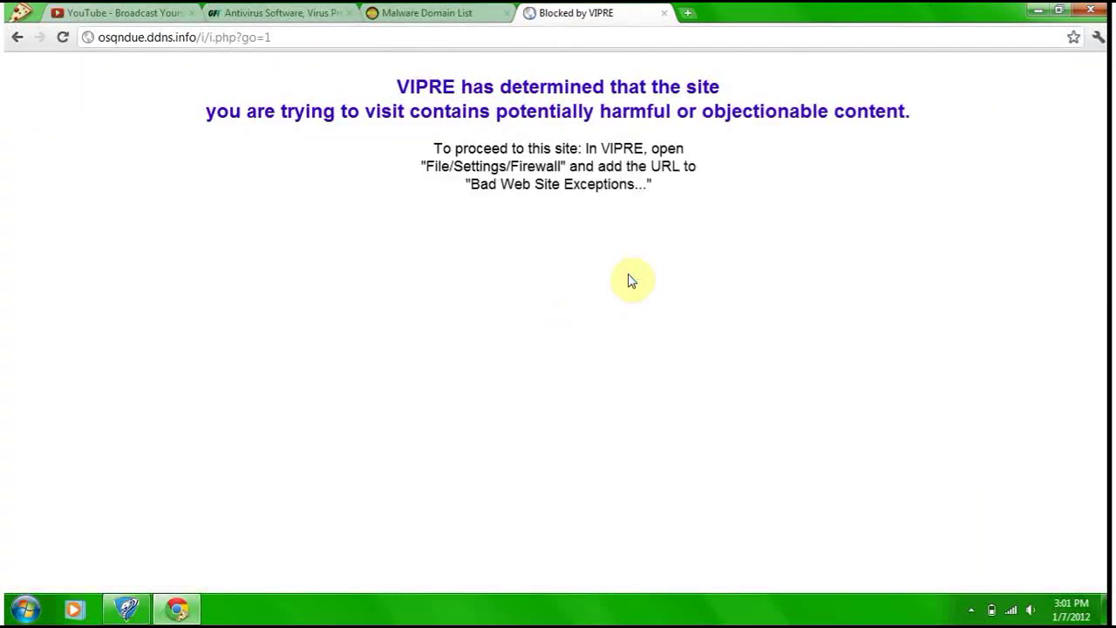
left_click(665, 15)
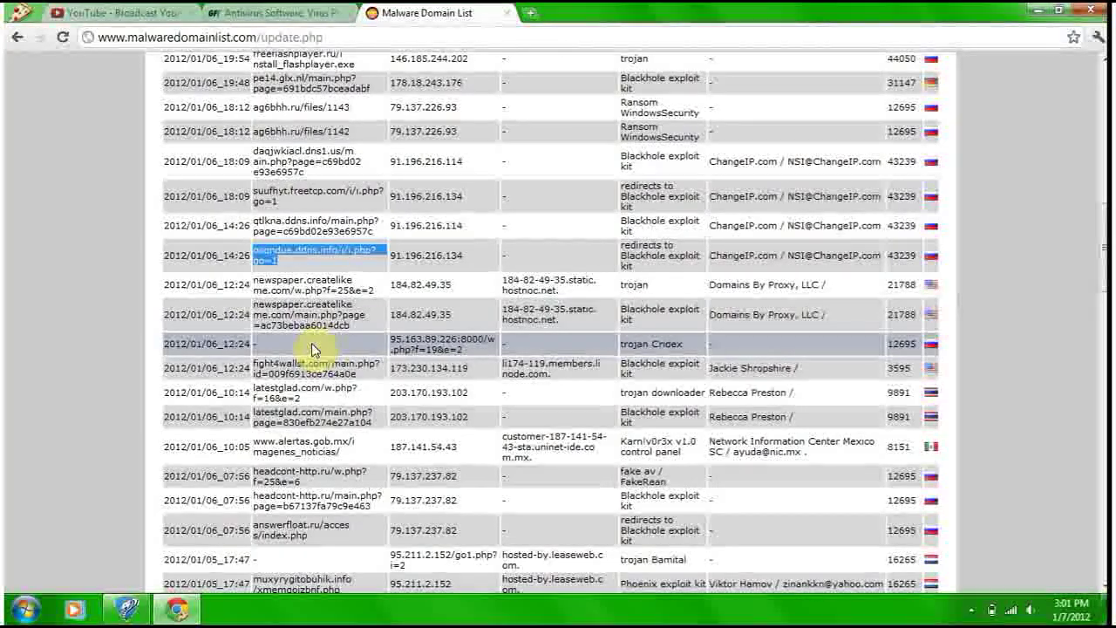
- Copy the headcont-http.ru/w.php?f=25&e=6 URL and open a fresh tab for it
scroll(313, 348, "down", 1)
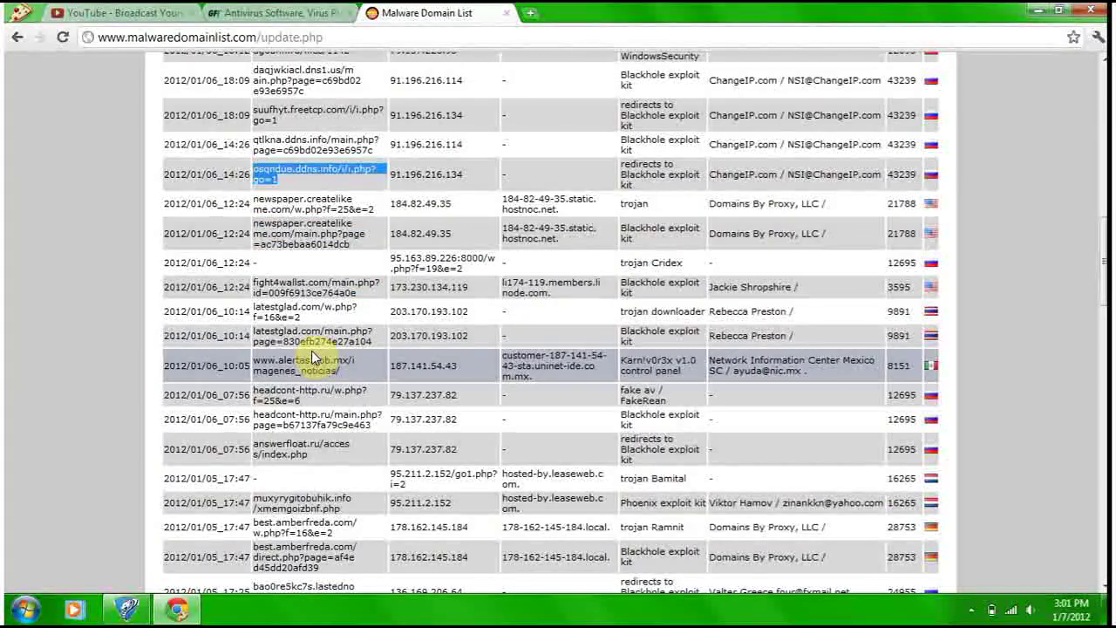
left_click_drag(318, 406, 253, 390)
key("ctrl+c")
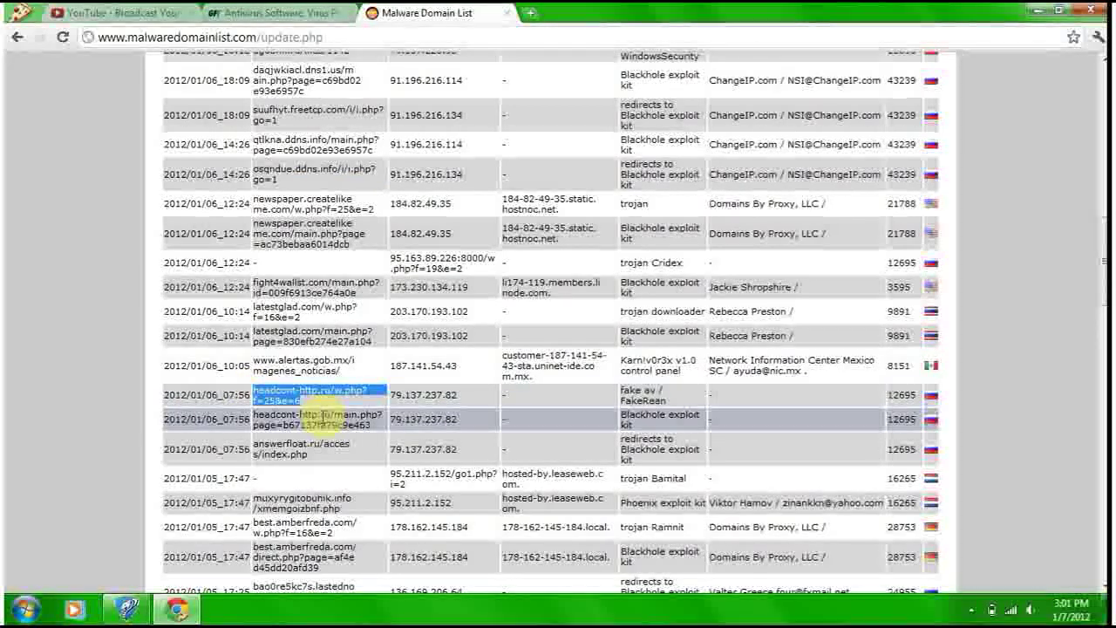
left_click(536, 17)
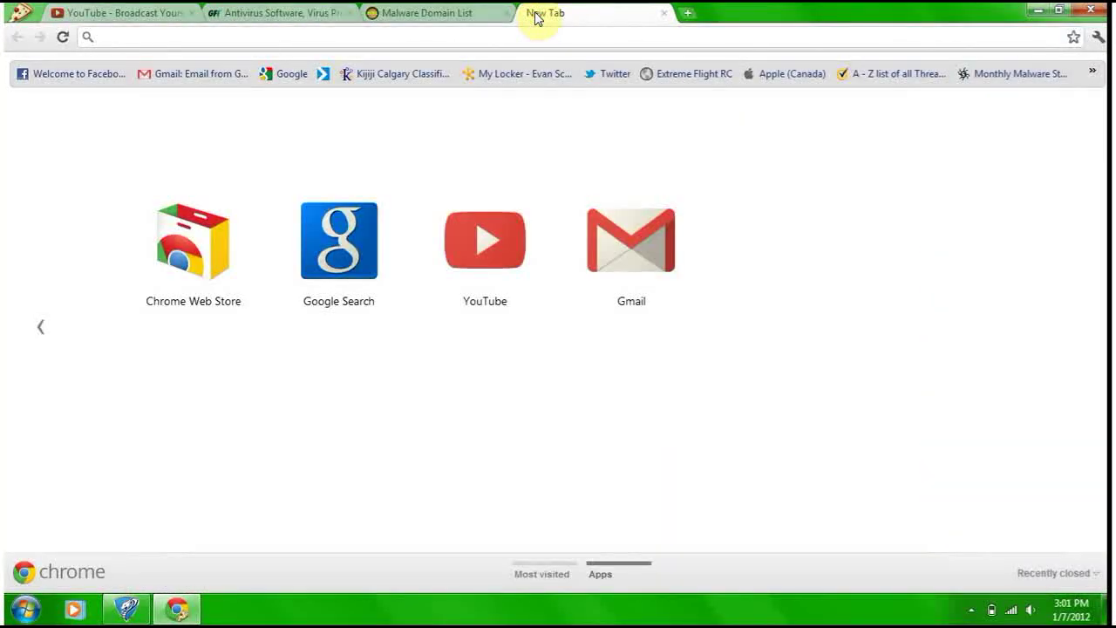
- Load the first headcont-http.ru address and close VIPRE's block page
key("ctrl+v")
key("Return")
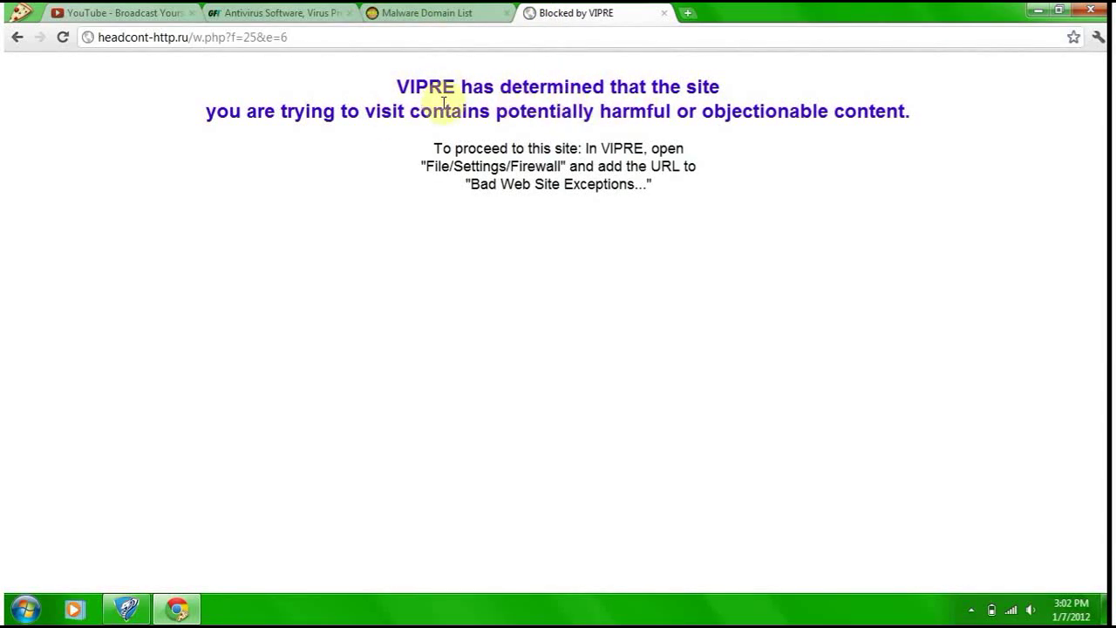
left_click(665, 15)
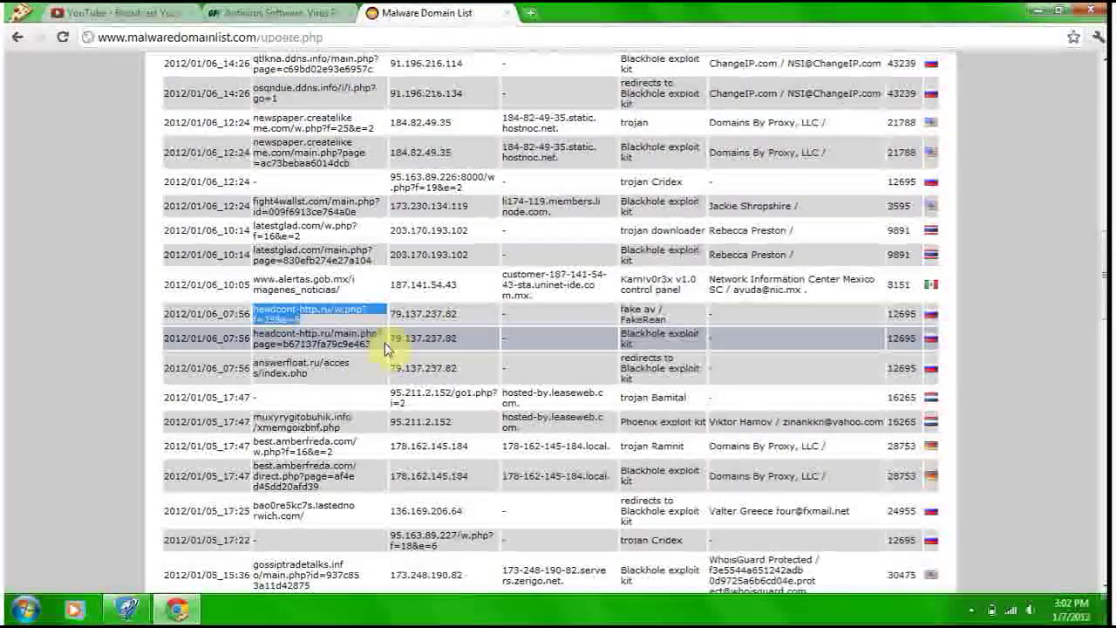
- Test headcont-http.ru/main.php in a new tab, close the block page, then select the muxyrygitobuhik.info URL
left_click(371, 346)
left_click_drag(370, 346, 247, 338)
key("ctrl+c")
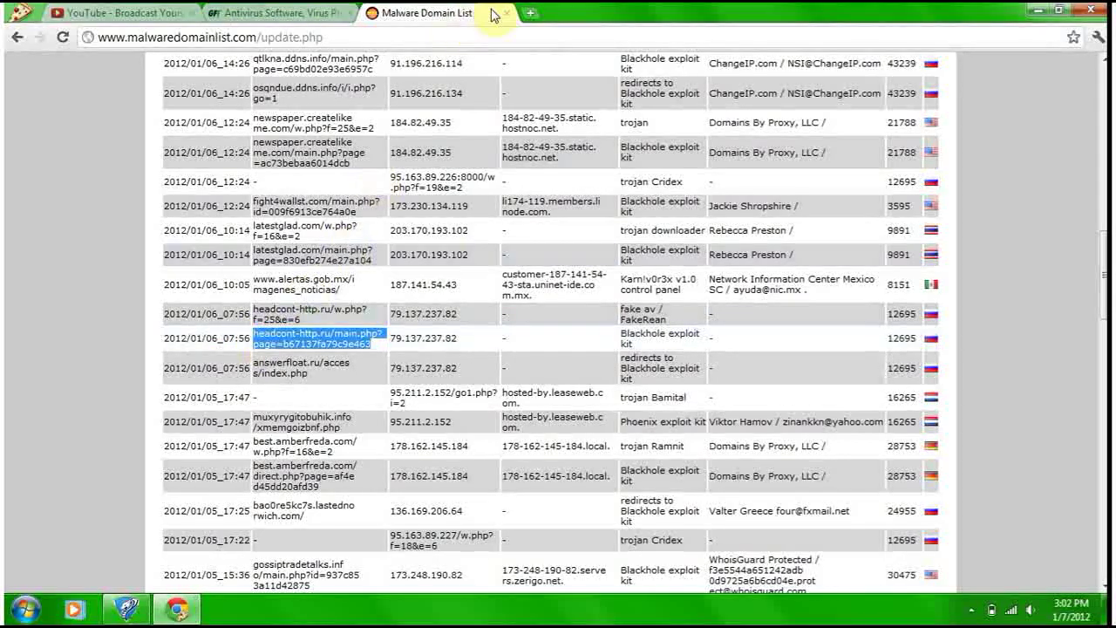
left_click(531, 12)
key("ctrl+v")
key("Return")
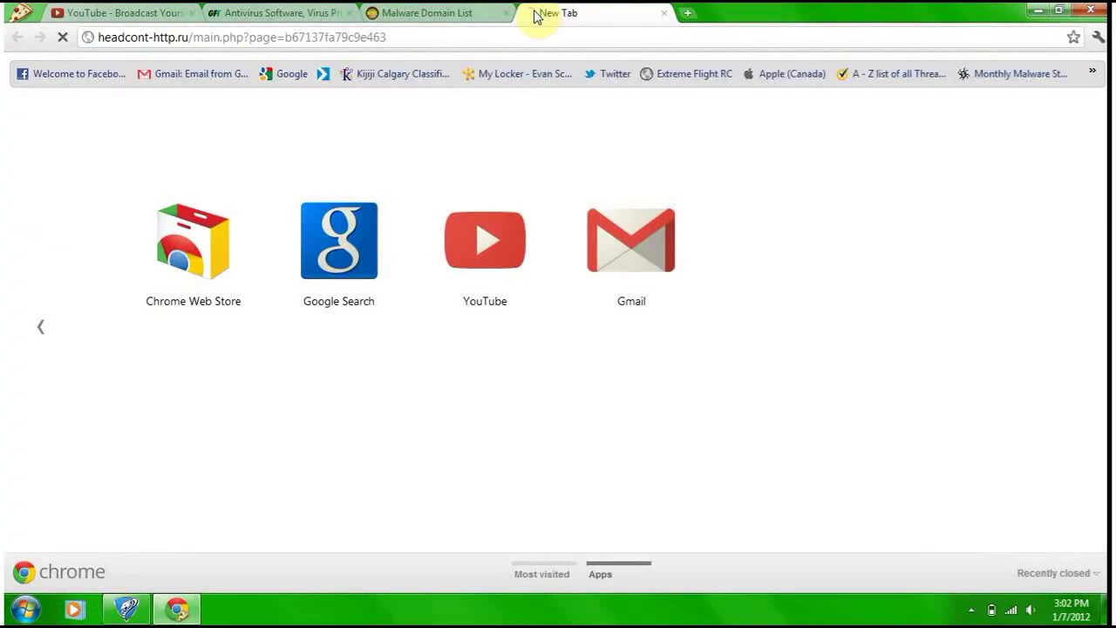
left_click(663, 13)
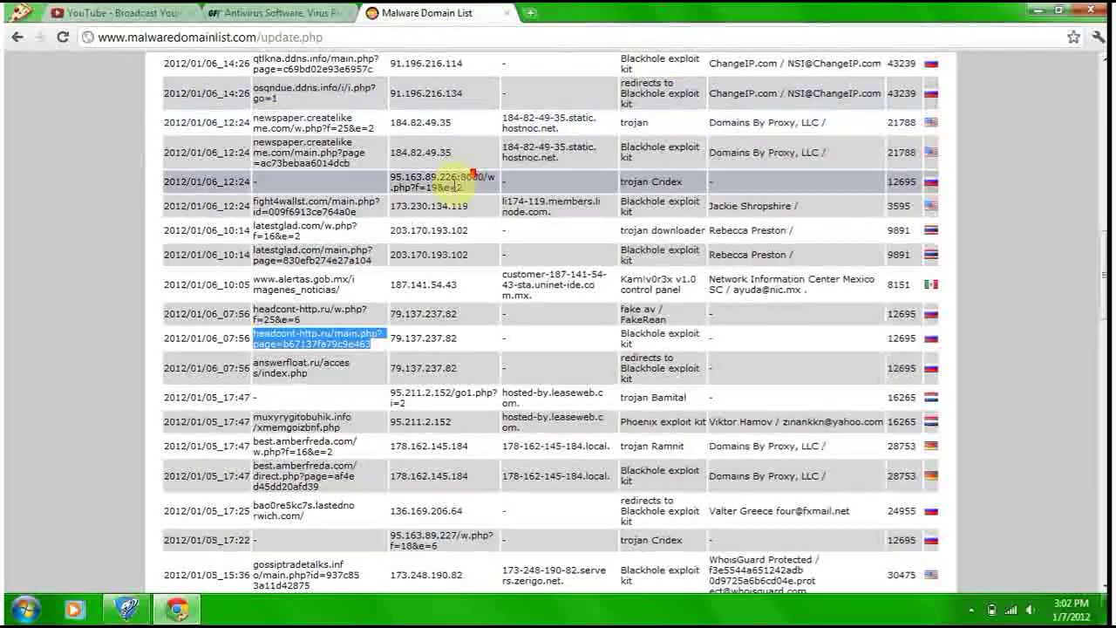
scroll(398, 262, "down", 1)
left_click_drag(342, 346, 277, 345)
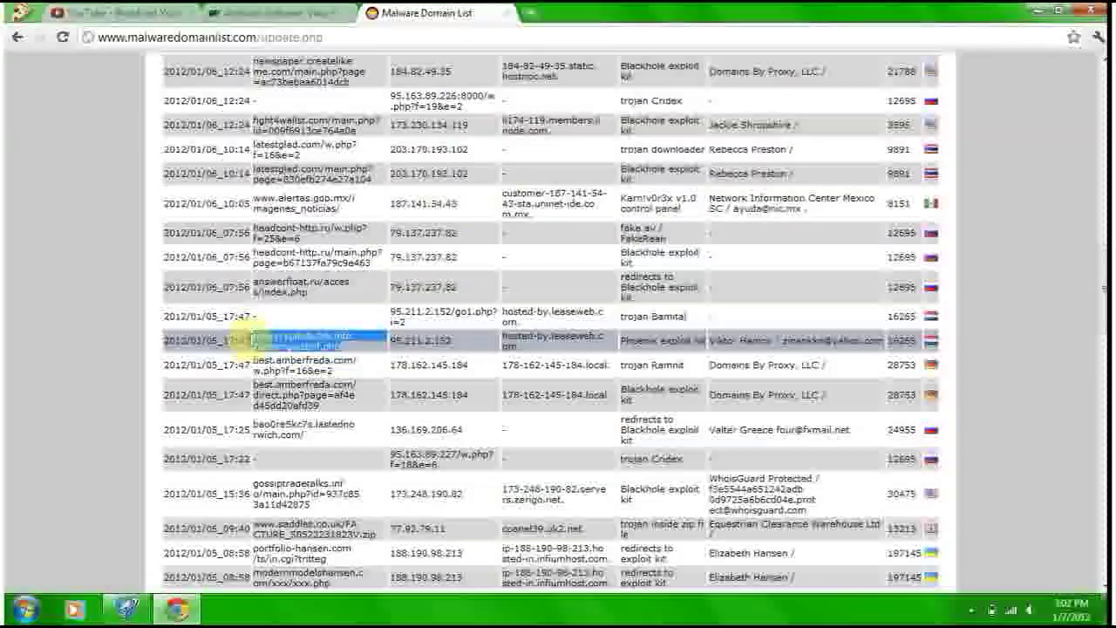
- Load muxyrygitobuhik.info past Chrome's malware warning and close VIPRE's block page
left_click(530, 13)
type("muxyrygitobuhik.info/xmemgoizbnf.php")
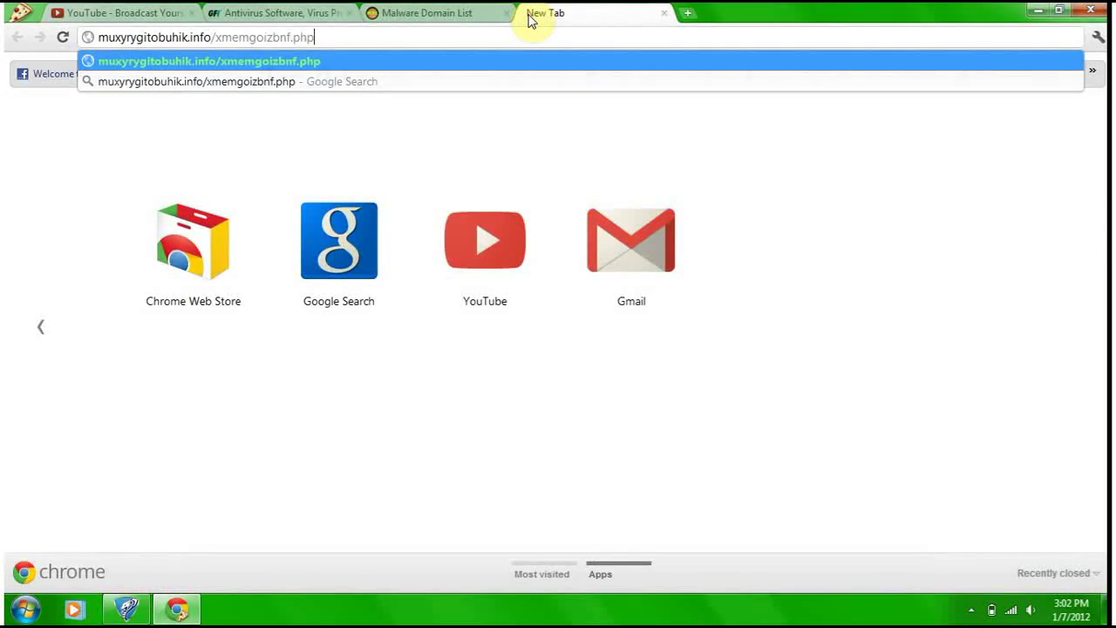
key("Return")
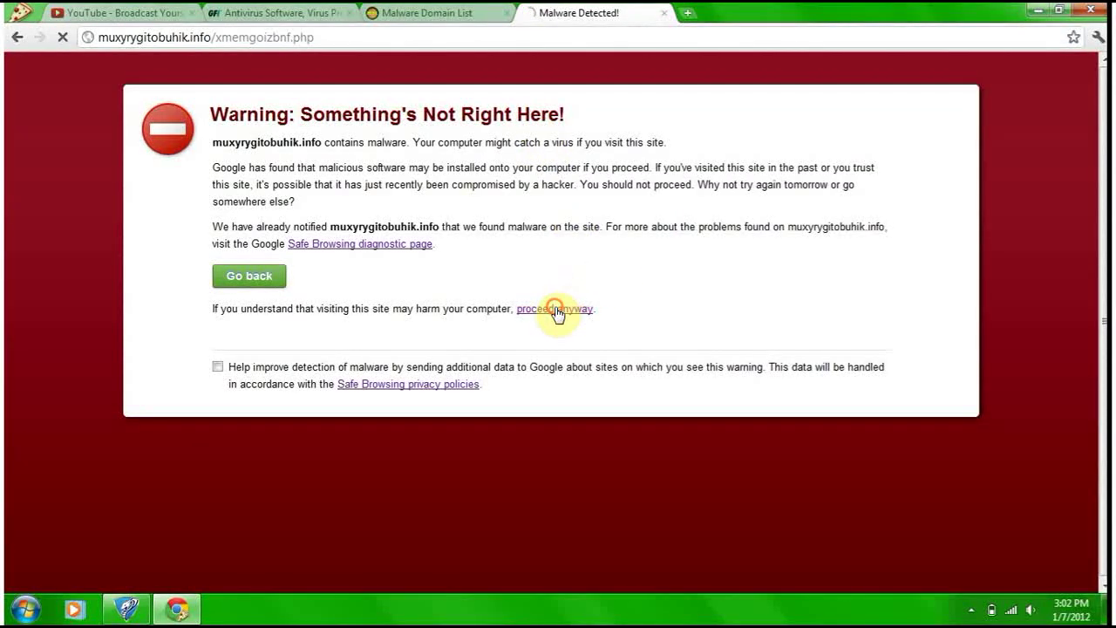
left_click(556, 309)
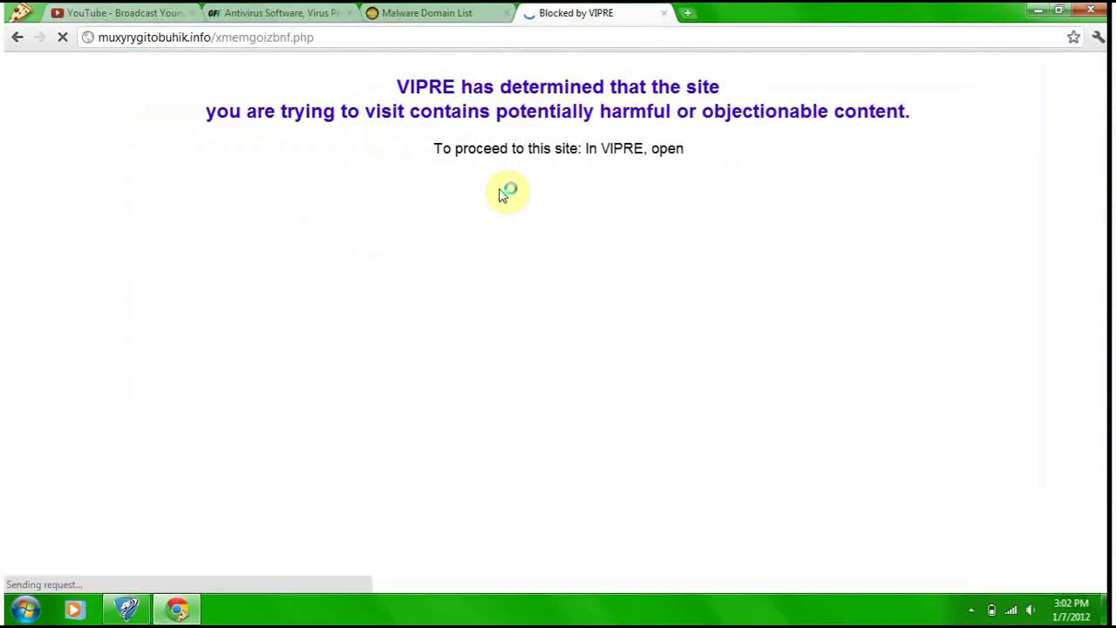
left_click(663, 14)
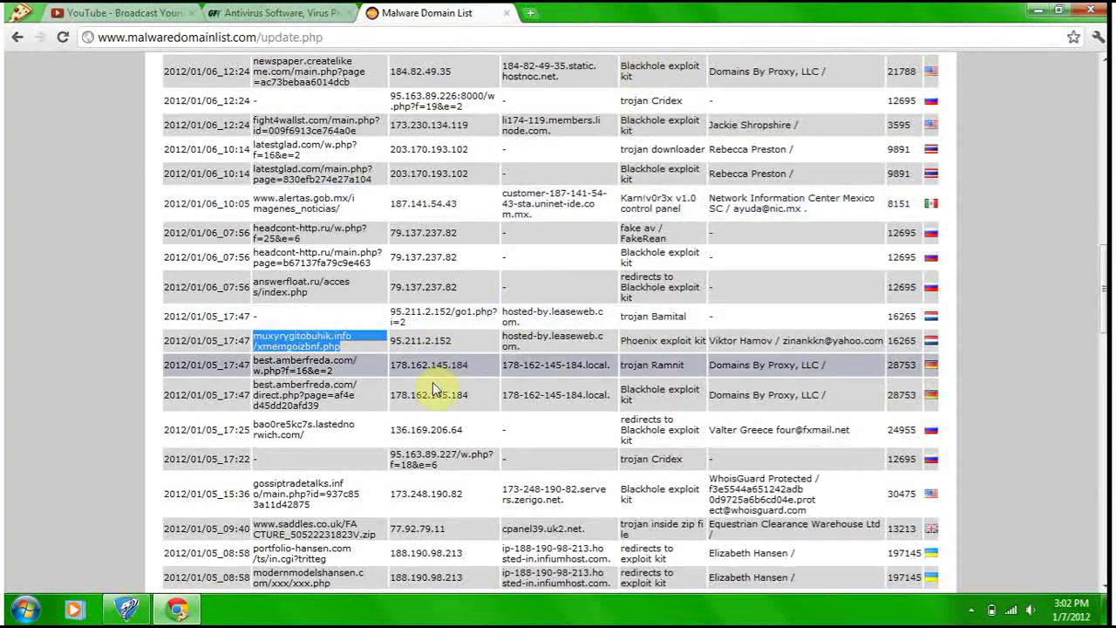
scroll(337, 441, "down", 1)
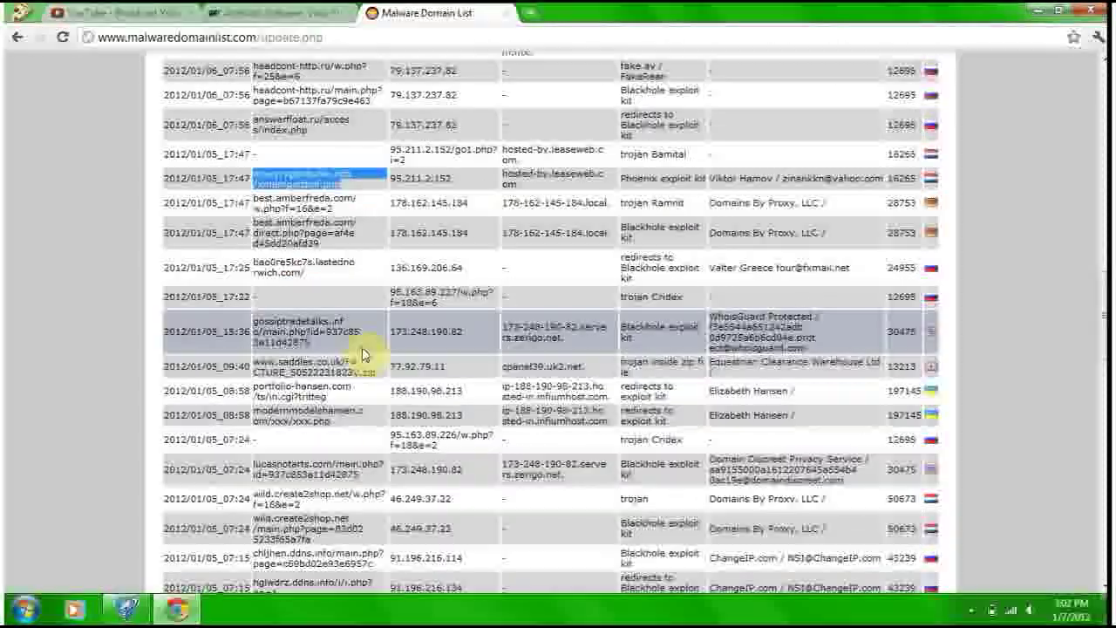
left_click(371, 373)
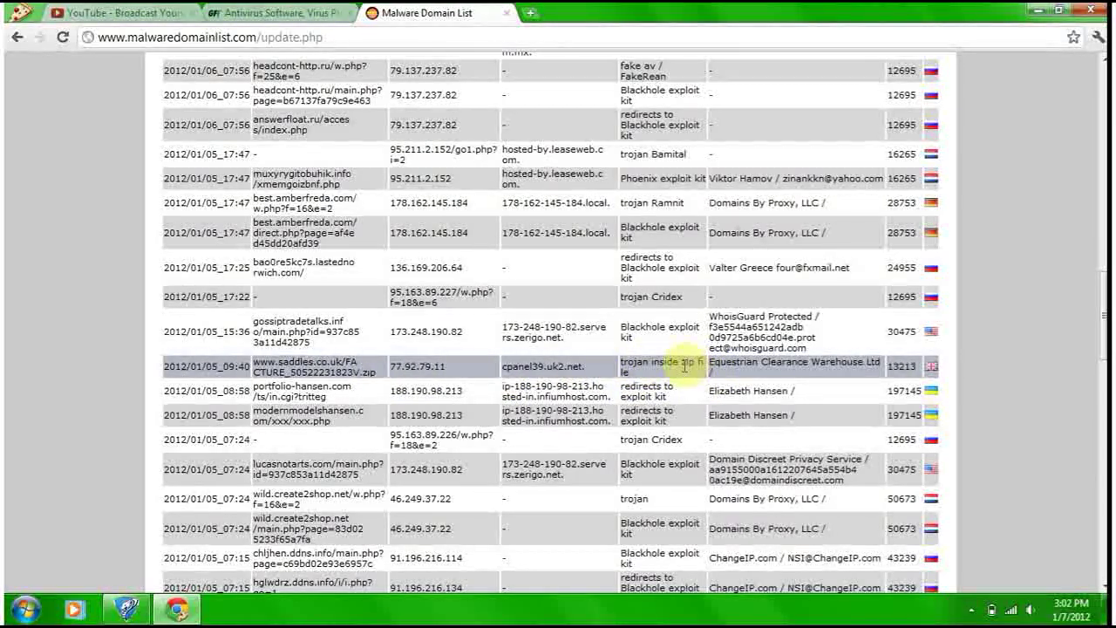
left_click_drag(679, 365, 697, 364)
left_click_drag(397, 369, 259, 369)
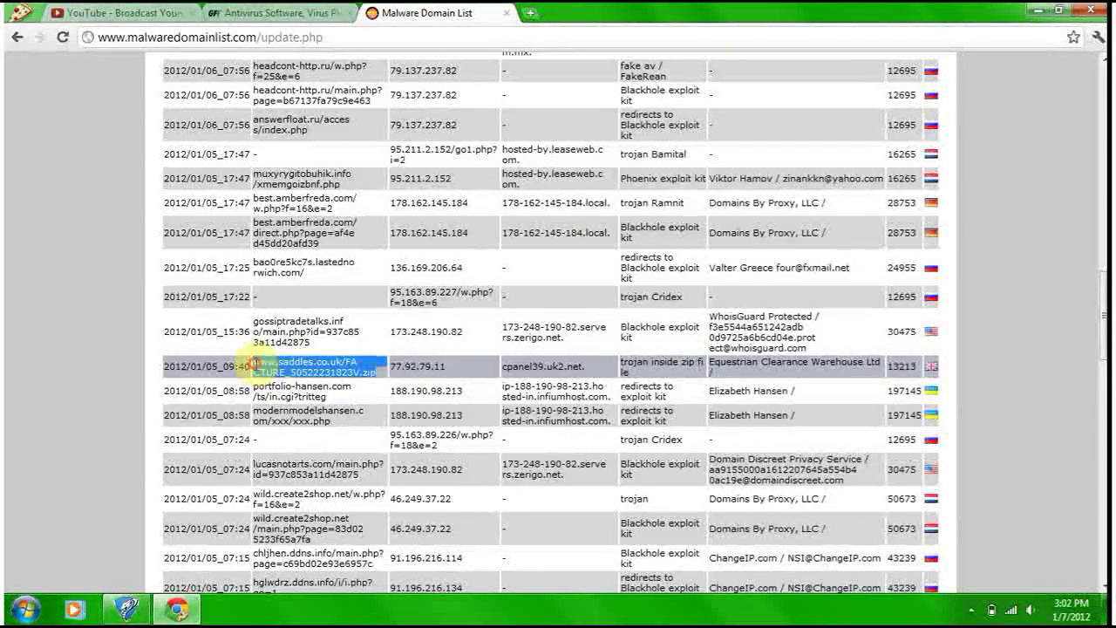
left_click(528, 13)
key("ctrl+v")
key("Return")
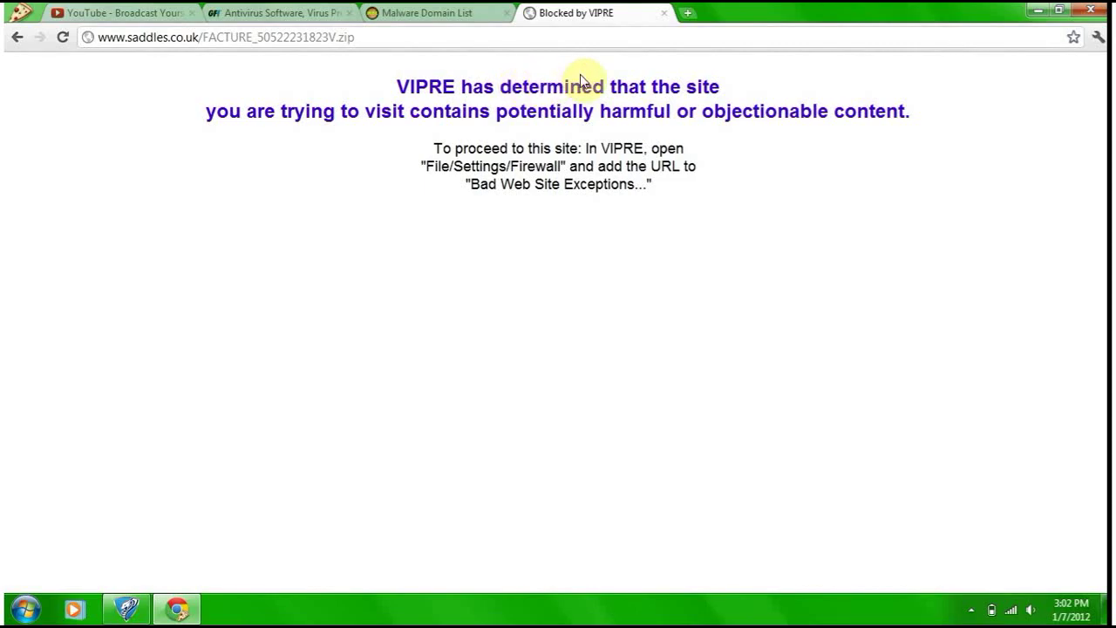
left_click(664, 13)
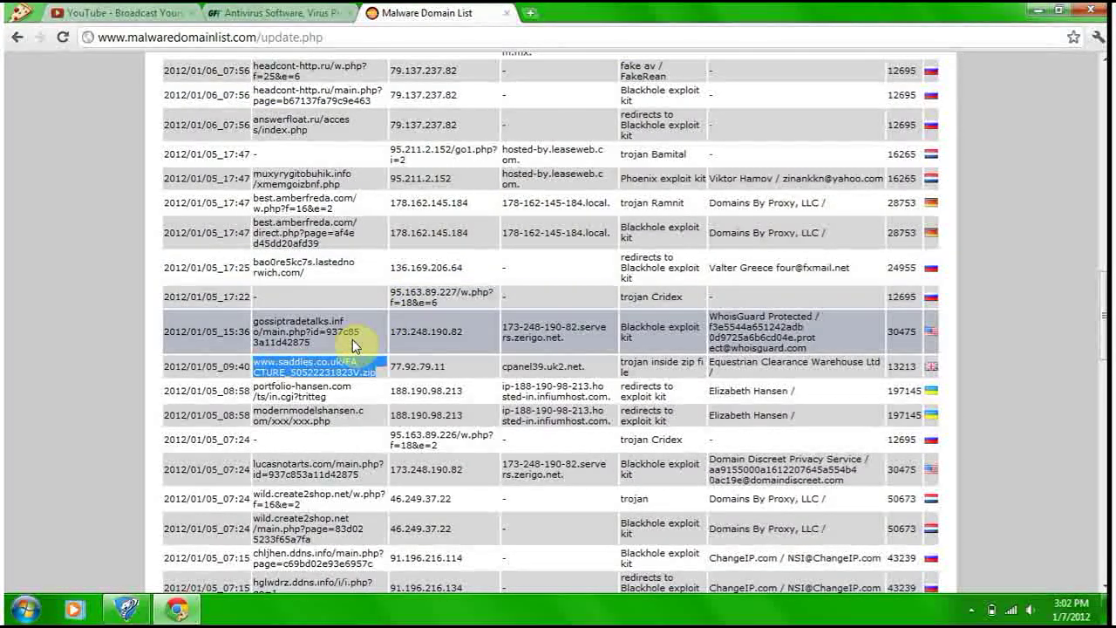
scroll(352, 346, "down", 1)
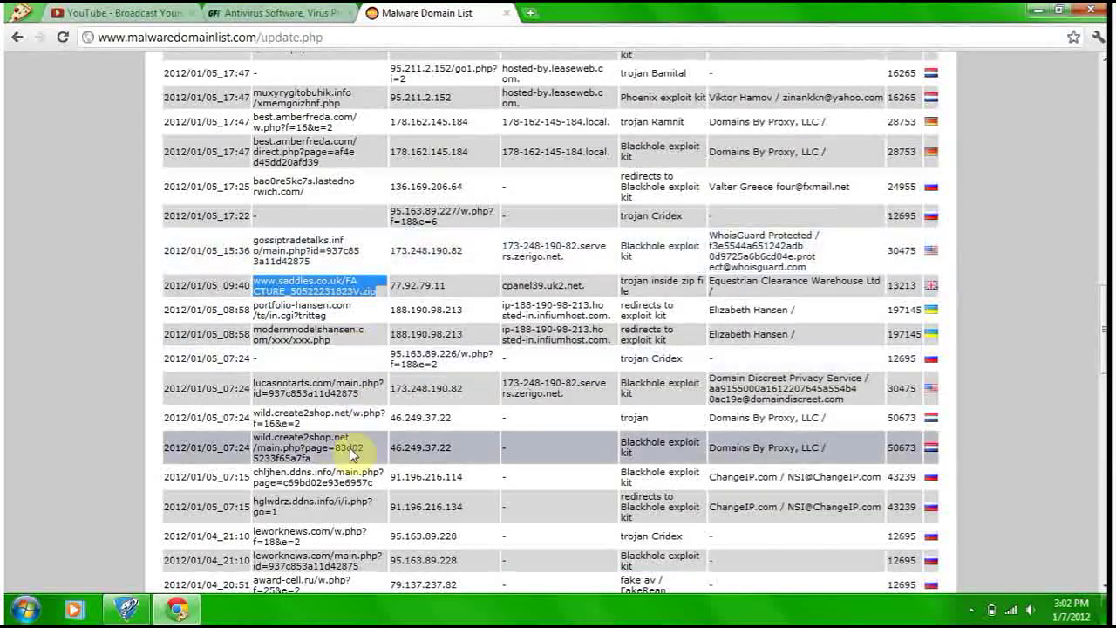
- Copy and load wild.create2shop.net/w.php?f=16&e=2 past Chrome's warning, then close VIPRE's block page
left_click_drag(306, 427, 258, 416)
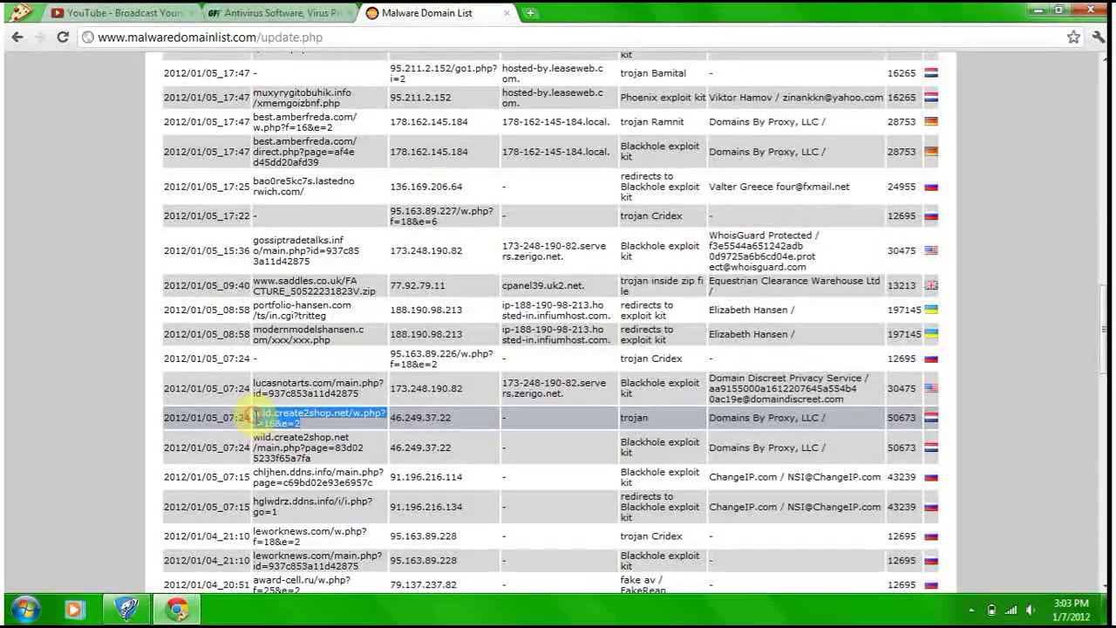
key("ctrl+c")
left_click(530, 13)
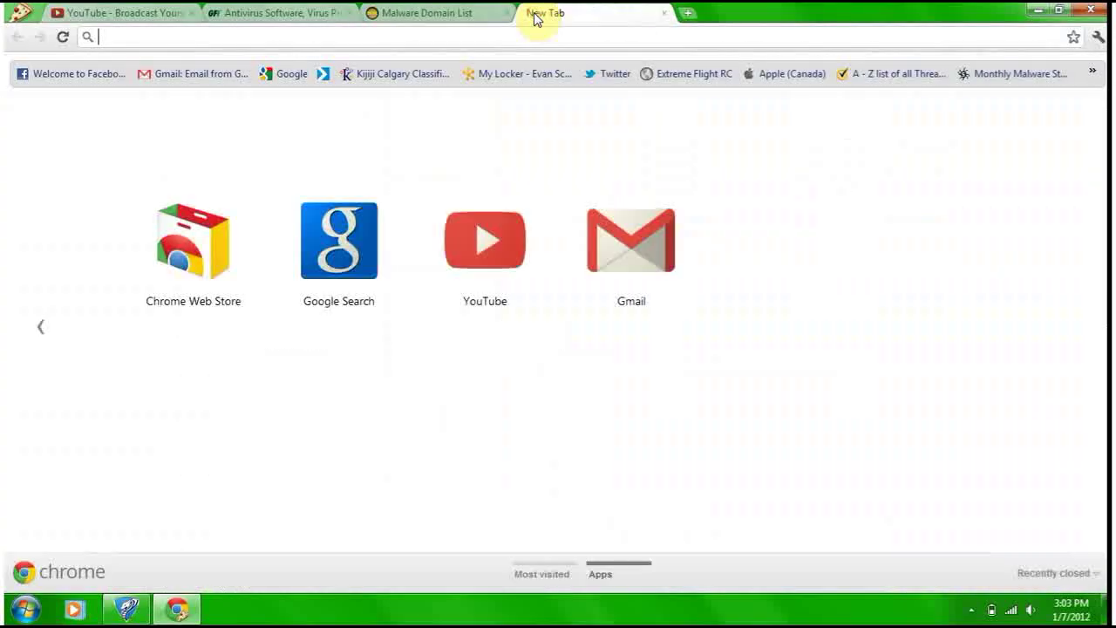
key("ctrl+v")
key("Return")
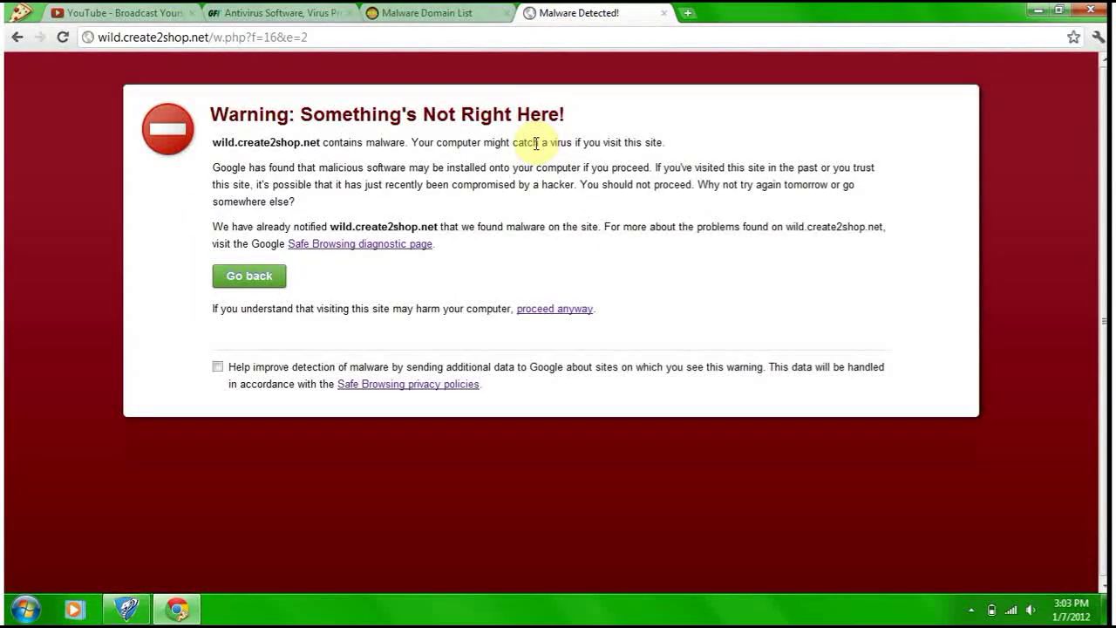
left_click(547, 311)
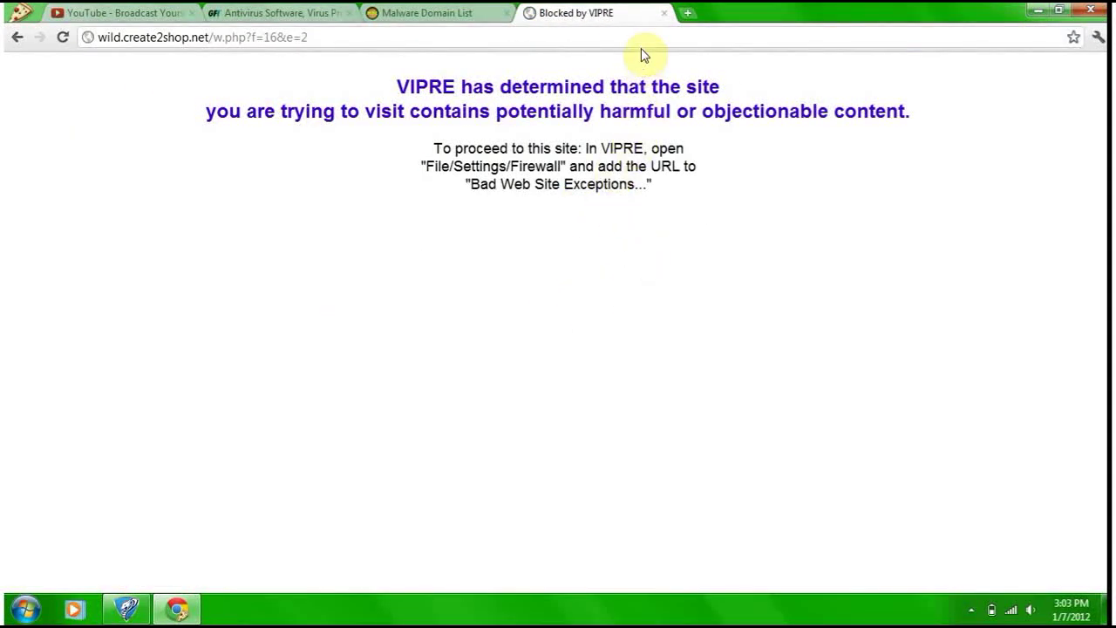
left_click(664, 13)
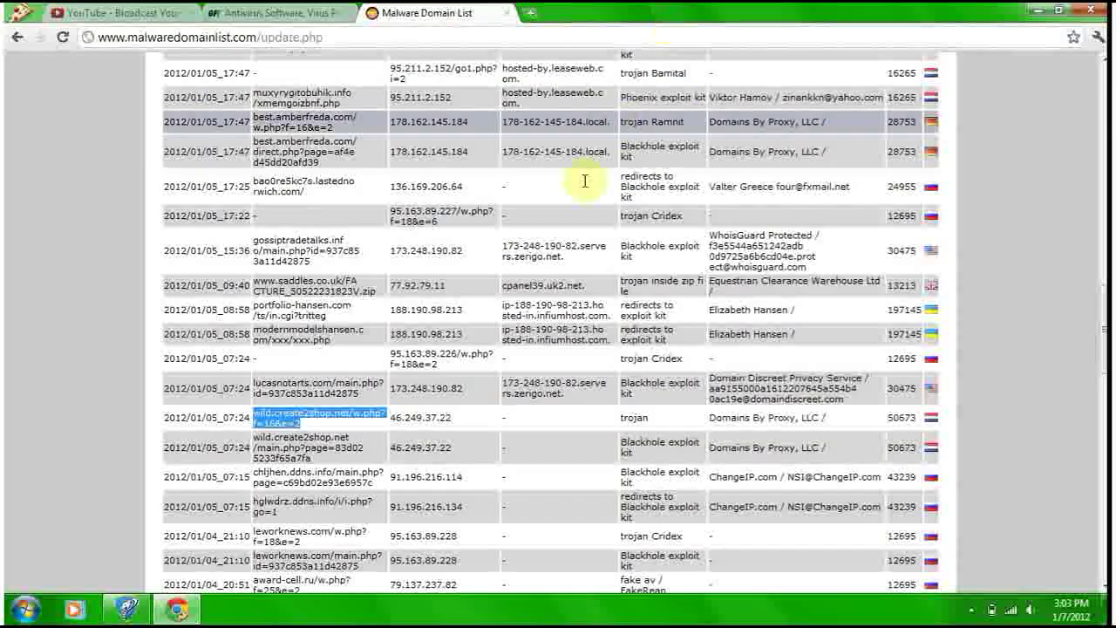
scroll(384, 373, "down", 3)
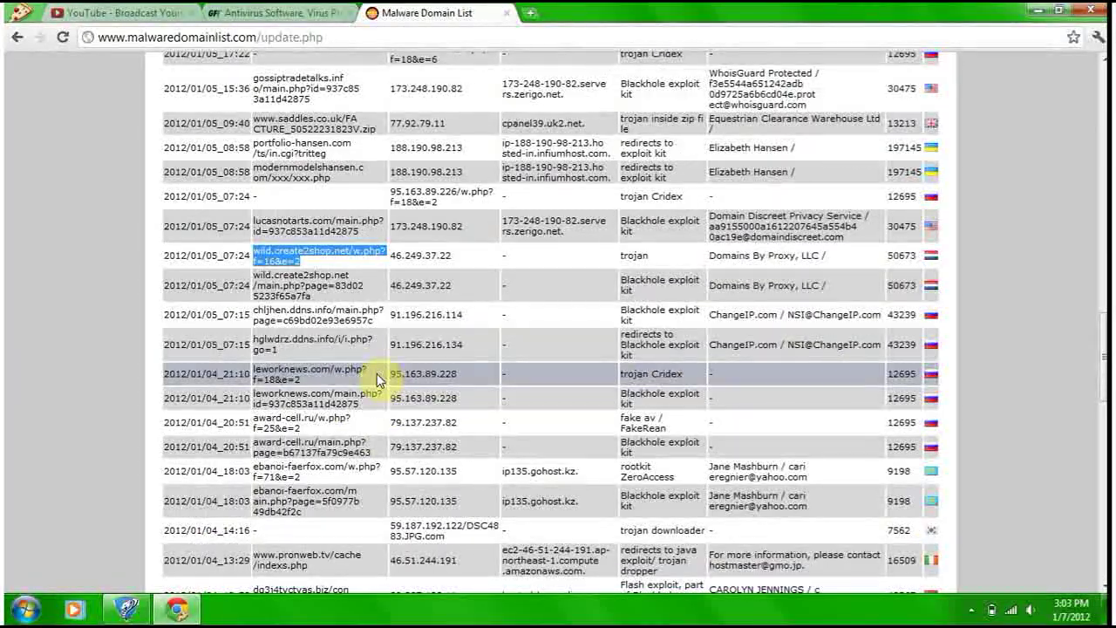
- Load ebanoi-faerfox.com/w.php?f=71&e=2 past Chrome's warning and close VIPRE's block page
left_click_drag(253, 477, 305, 475)
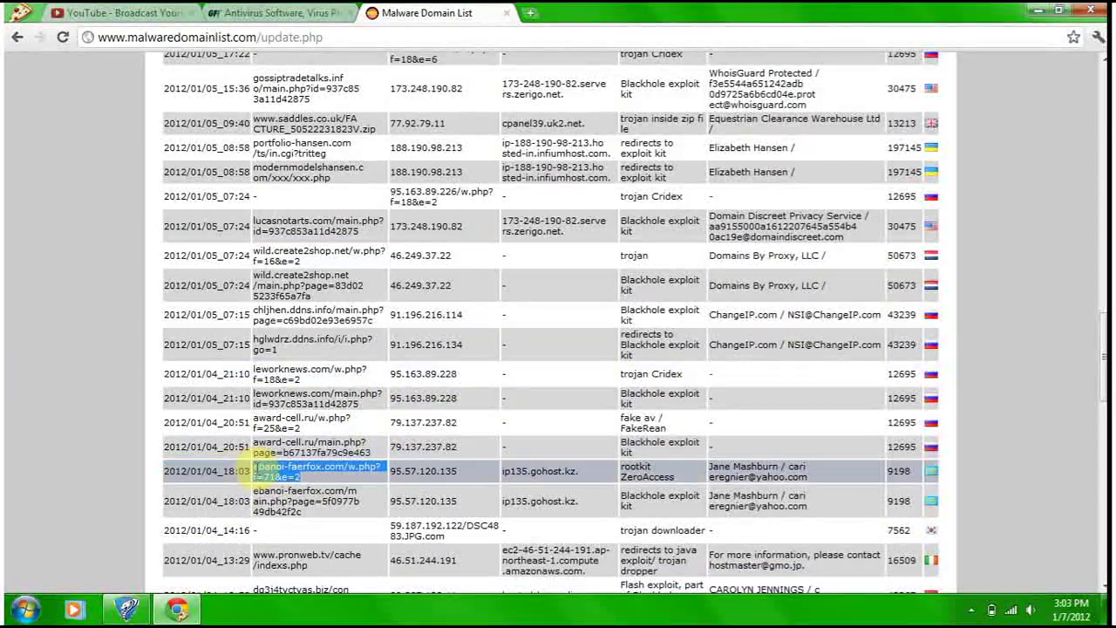
left_click(533, 14)
key("ctrl+v")
key("Return")
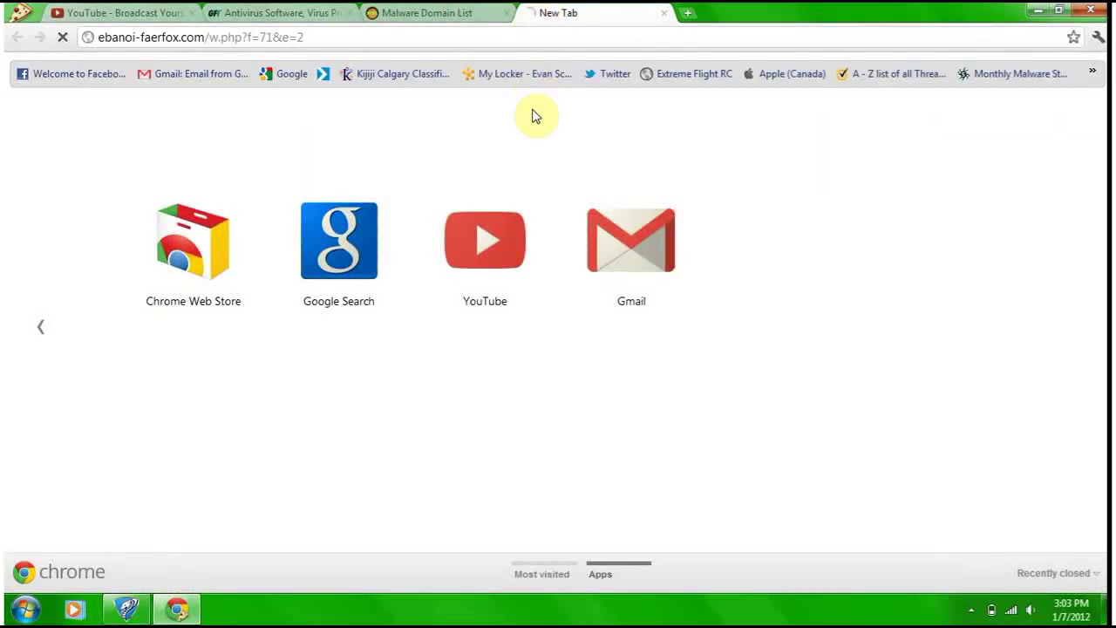
left_click(563, 309)
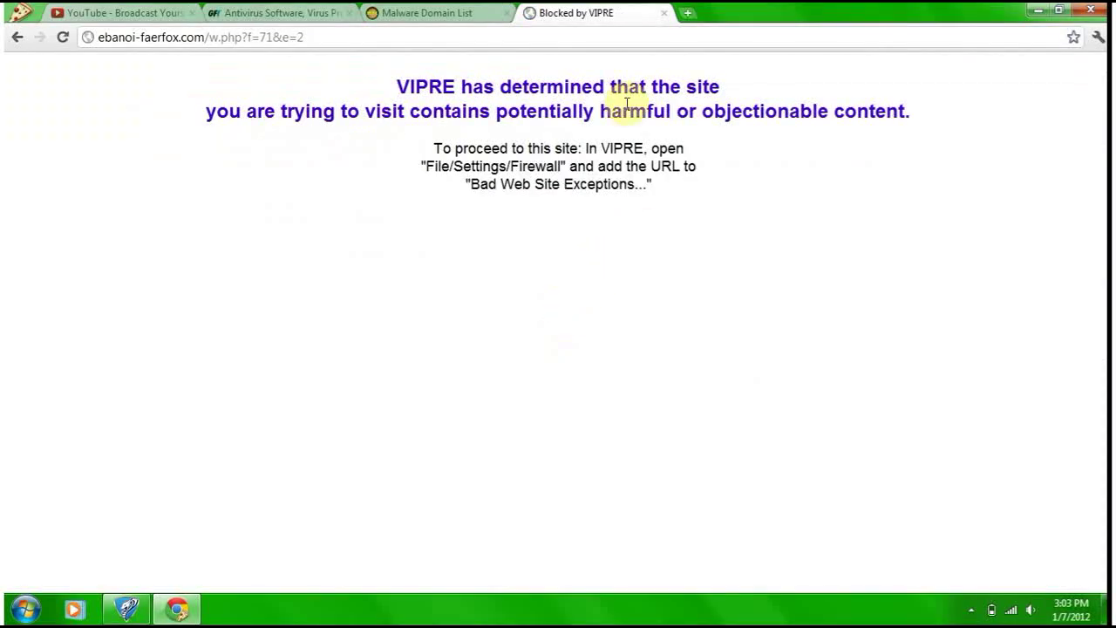
left_click(667, 13)
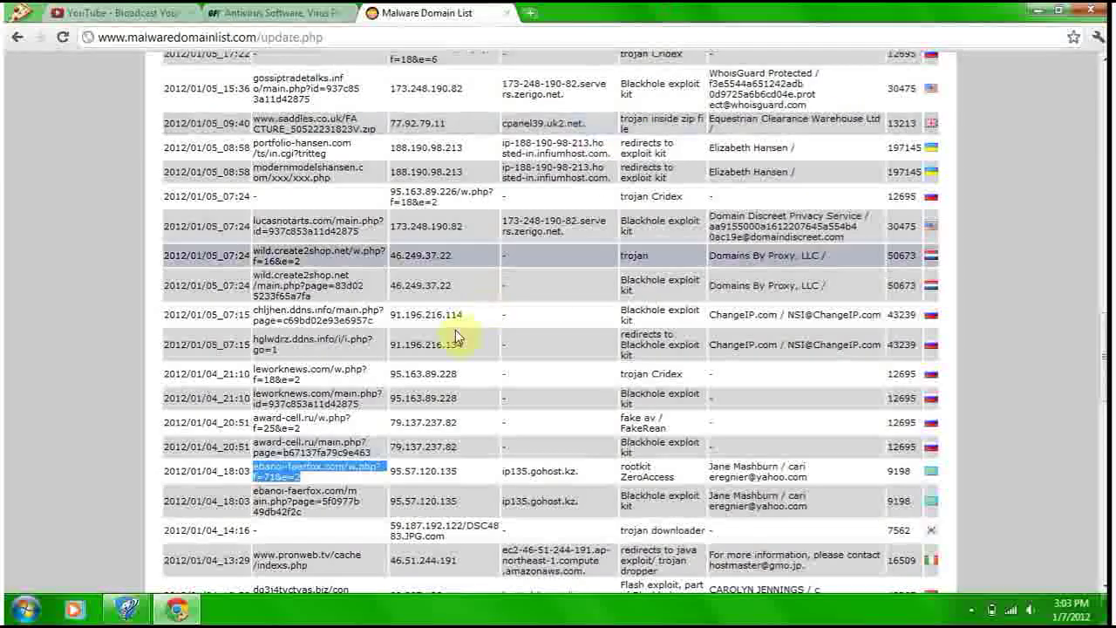
scroll(374, 361, "down", 2)
- Load staticdupdate.com/temp/stat.php past Chrome's warning and close VIPRE's block page
scroll(394, 361, "up", 10)
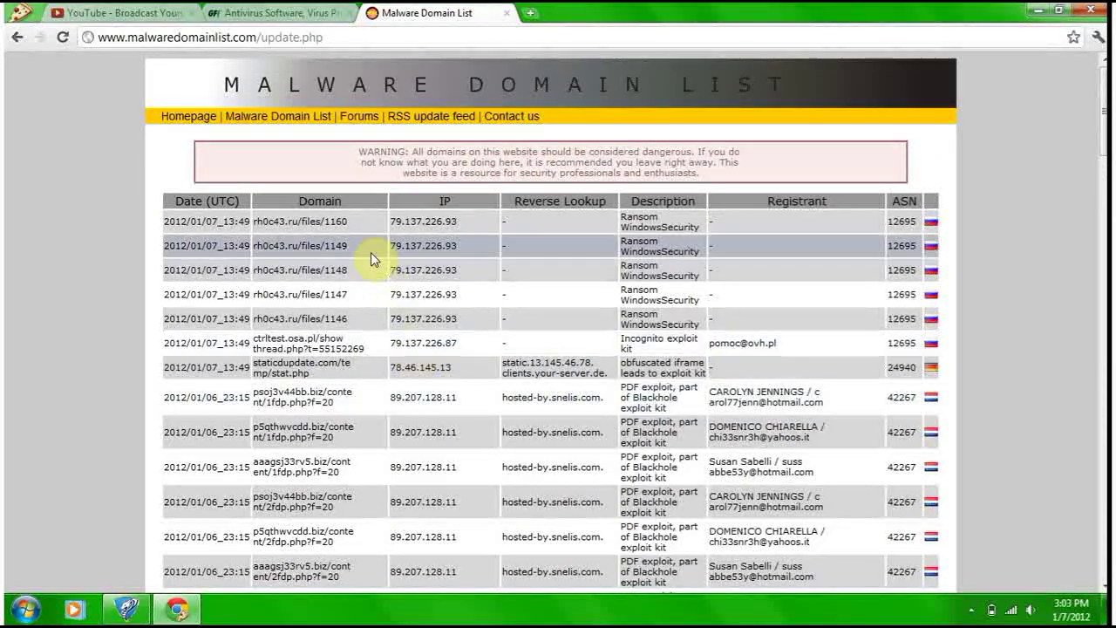
left_click_drag(347, 380, 256, 367)
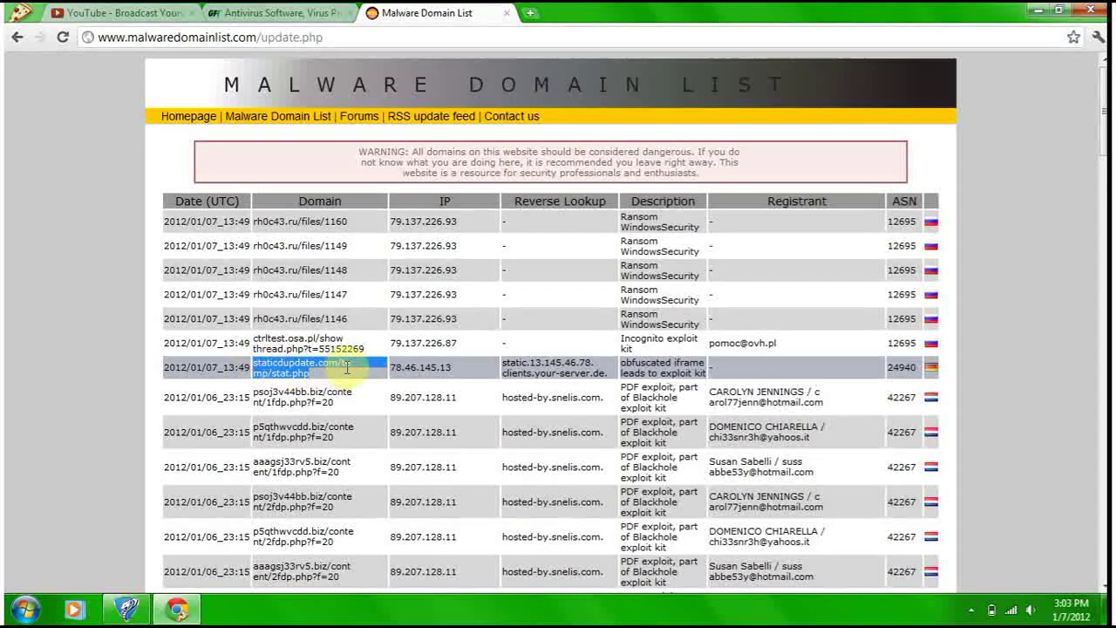
left_click(530, 14)
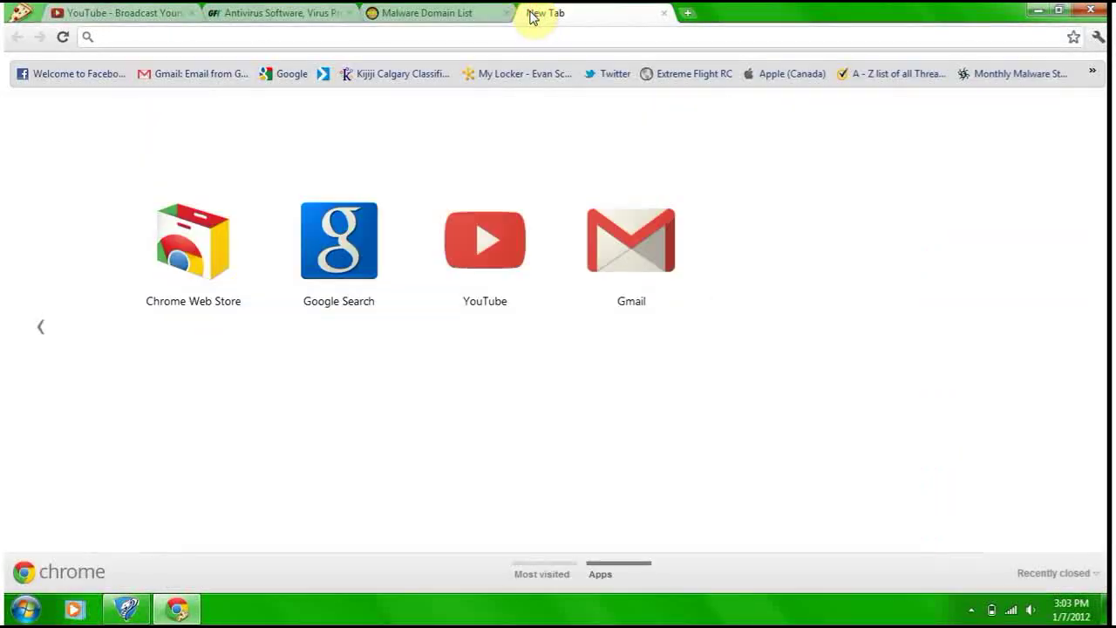
key("ctrl+v")
key("Return")
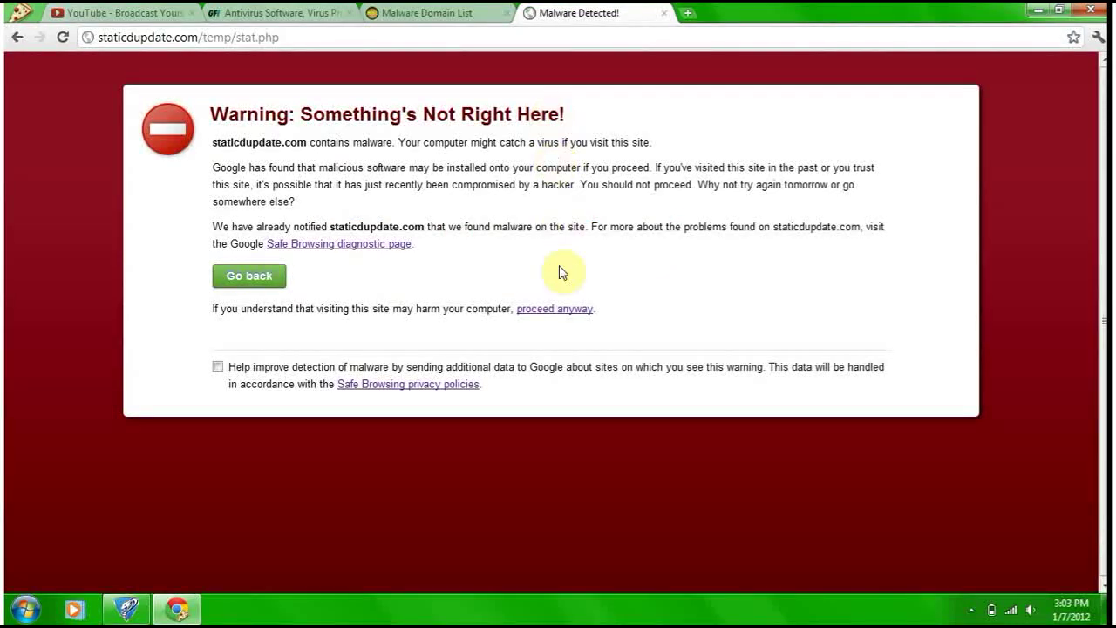
left_click(558, 312)
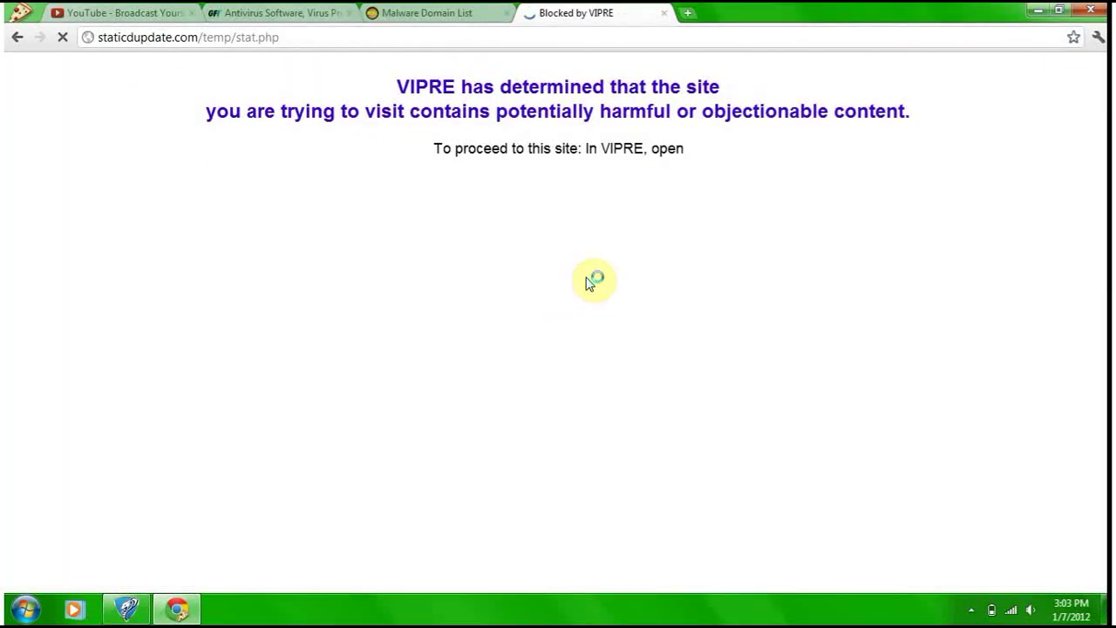
left_click(664, 15)
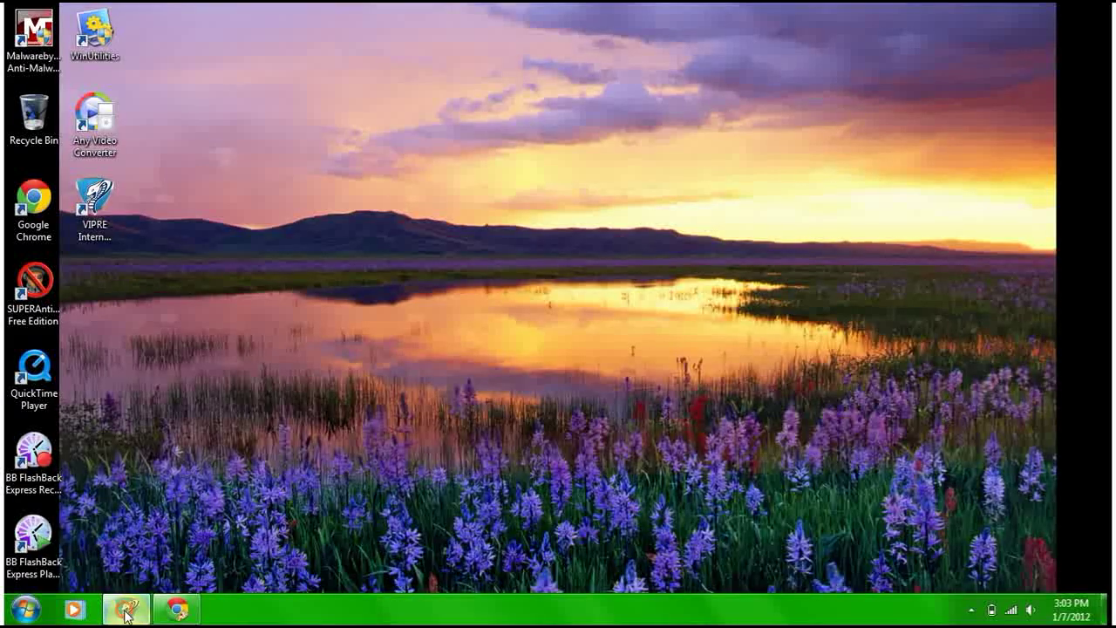
- Restore VIPRE and view the scan history under Manage
left_click(124, 610)
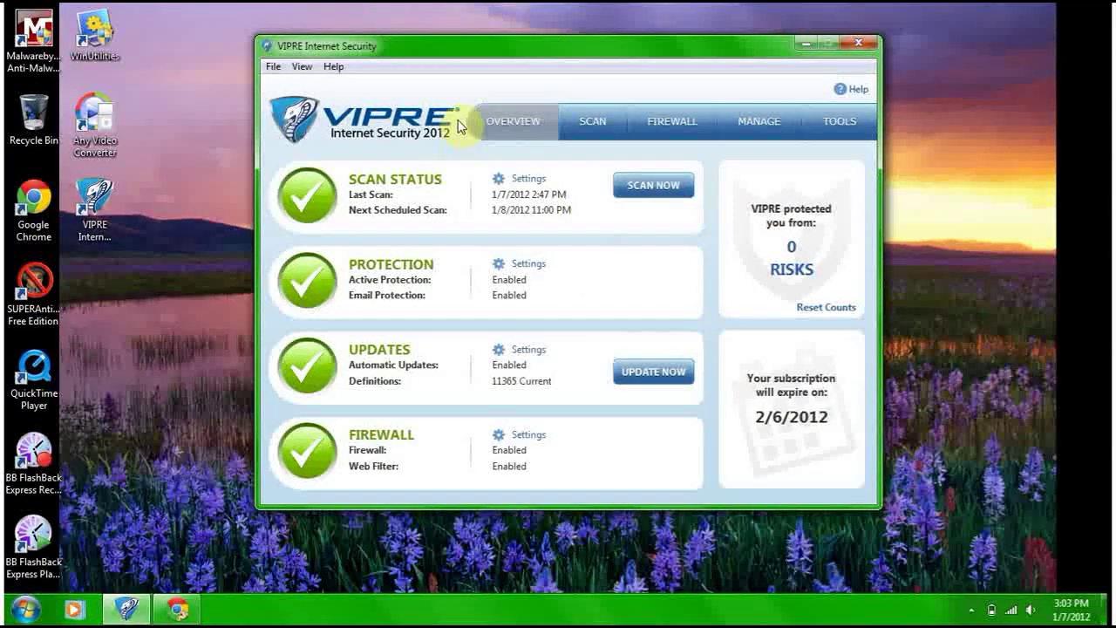
left_click(778, 119)
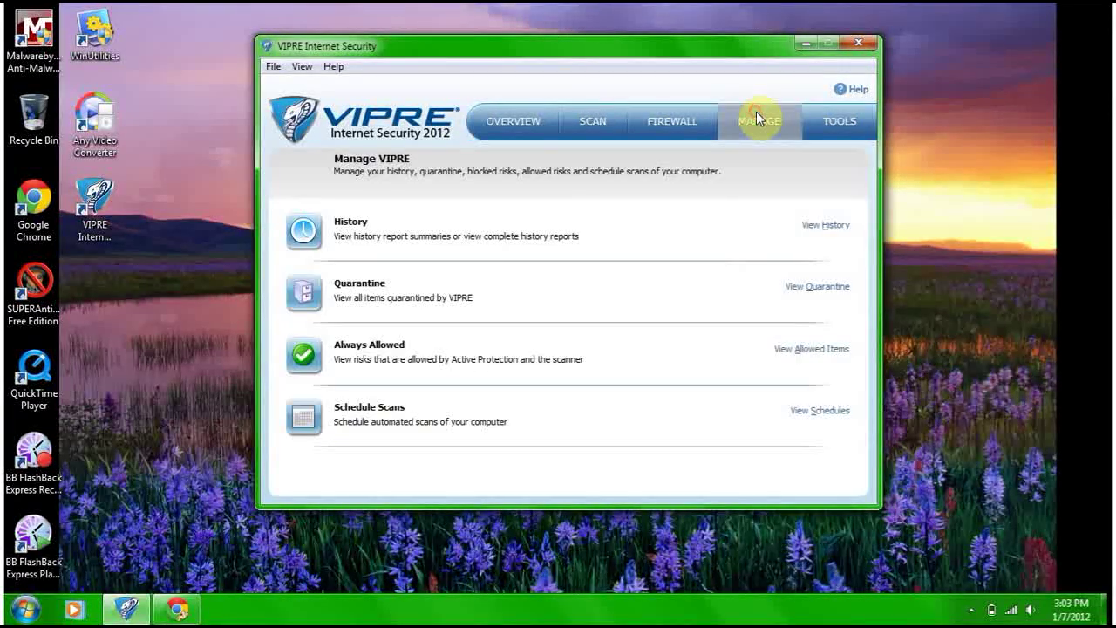
left_click(823, 224)
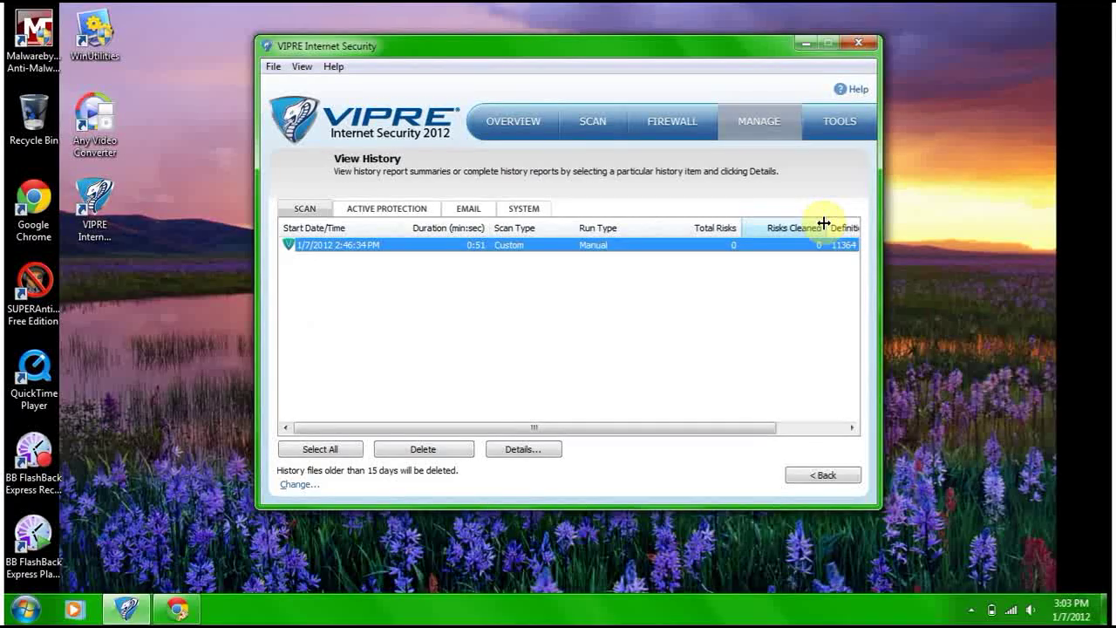
left_click(820, 475)
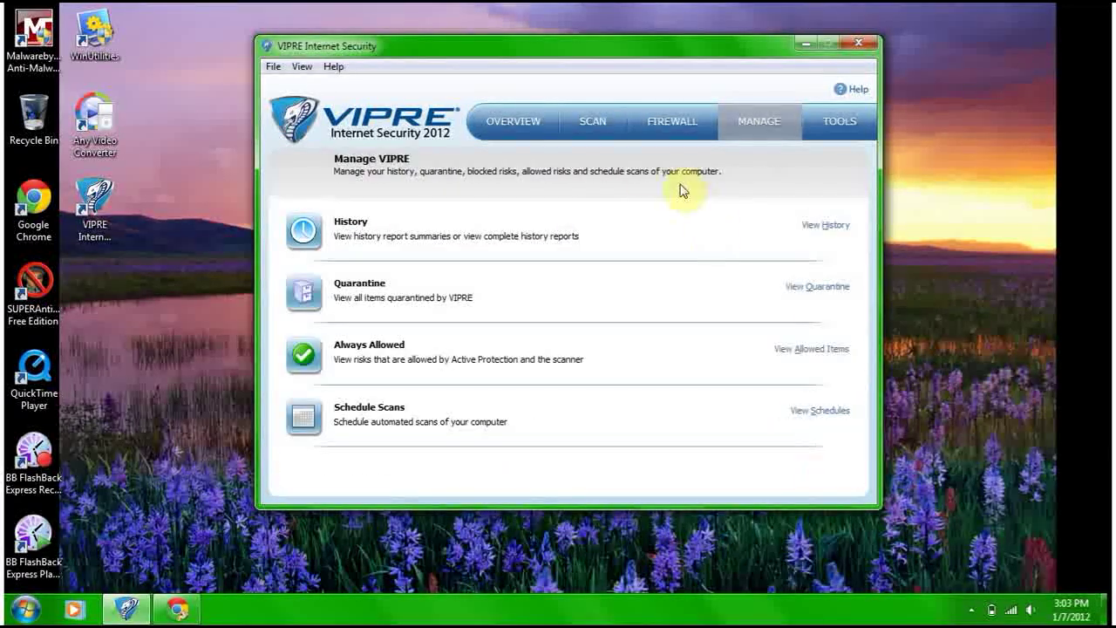
- Check the empty quarantine, then switch to the Firewall section
left_click(809, 297)
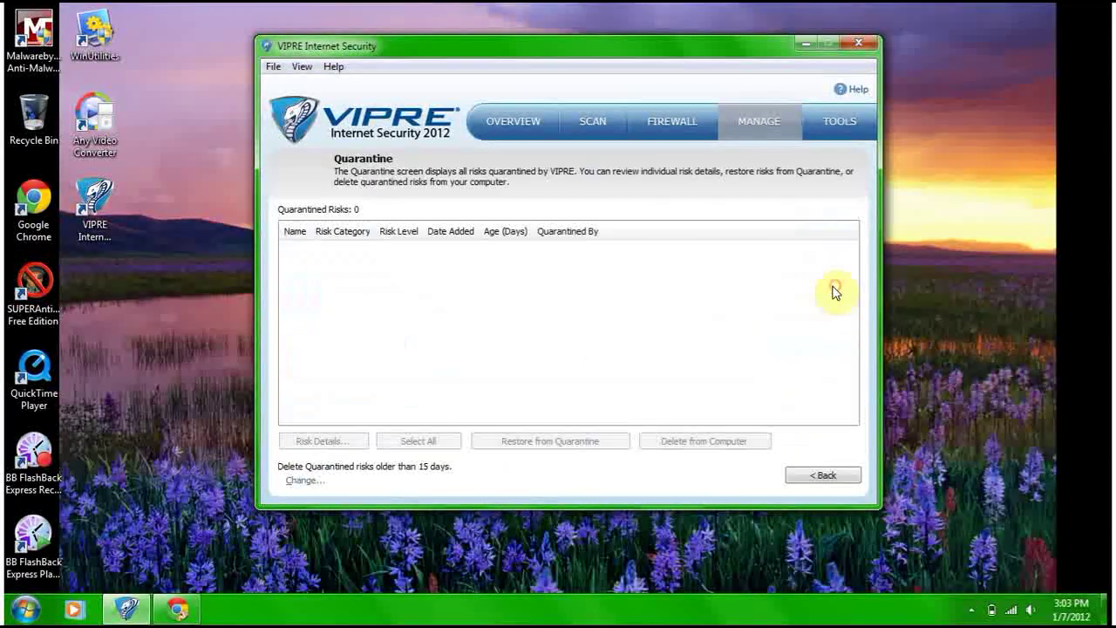
left_click(823, 472)
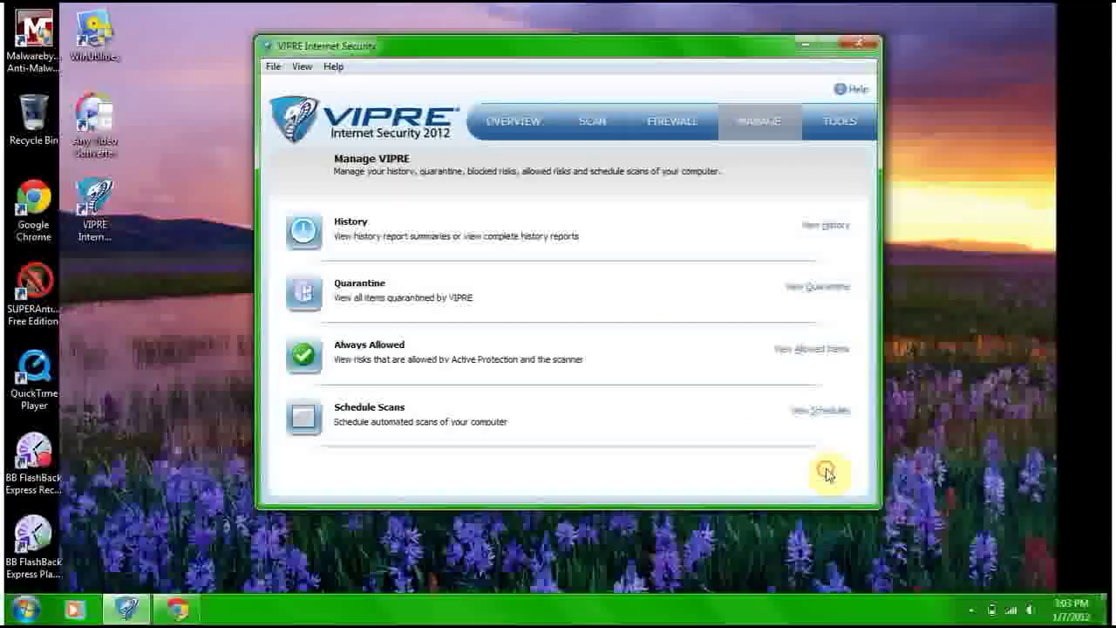
left_click(658, 126)
- View the firewall statistics and firewall history, then go back to the Overview
left_click(835, 288)
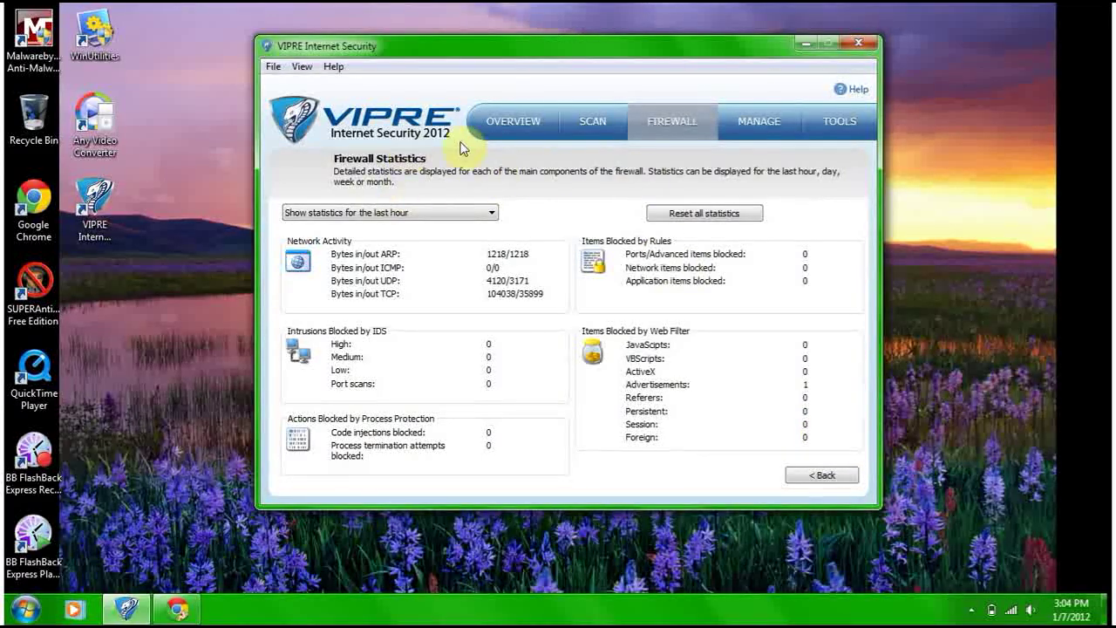
left_click(812, 479)
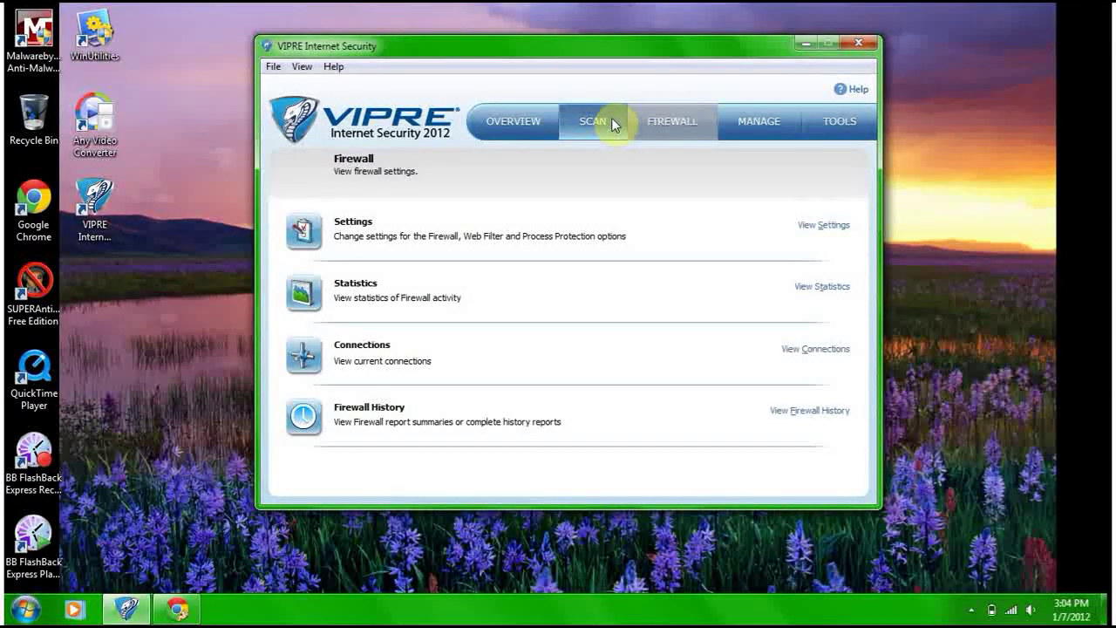
left_click(835, 411)
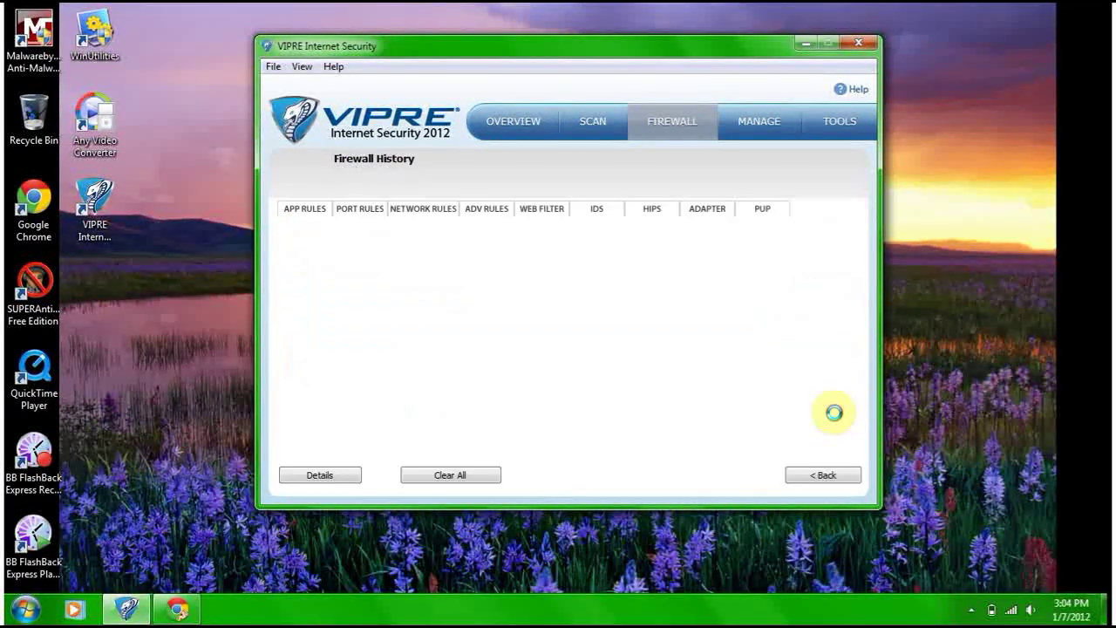
left_click(842, 475)
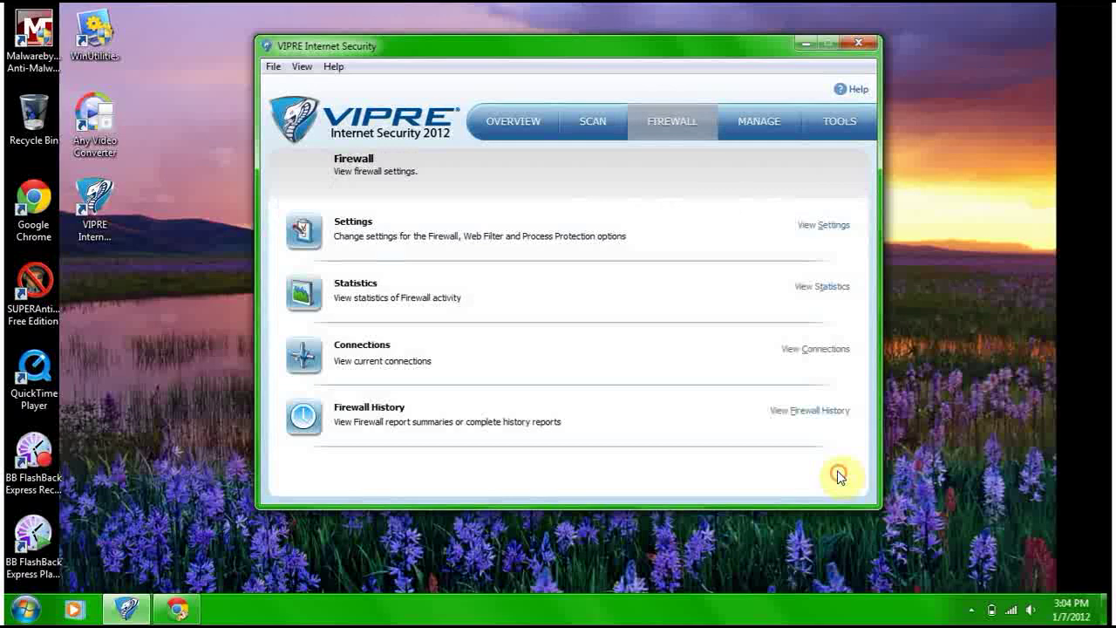
left_click(507, 120)
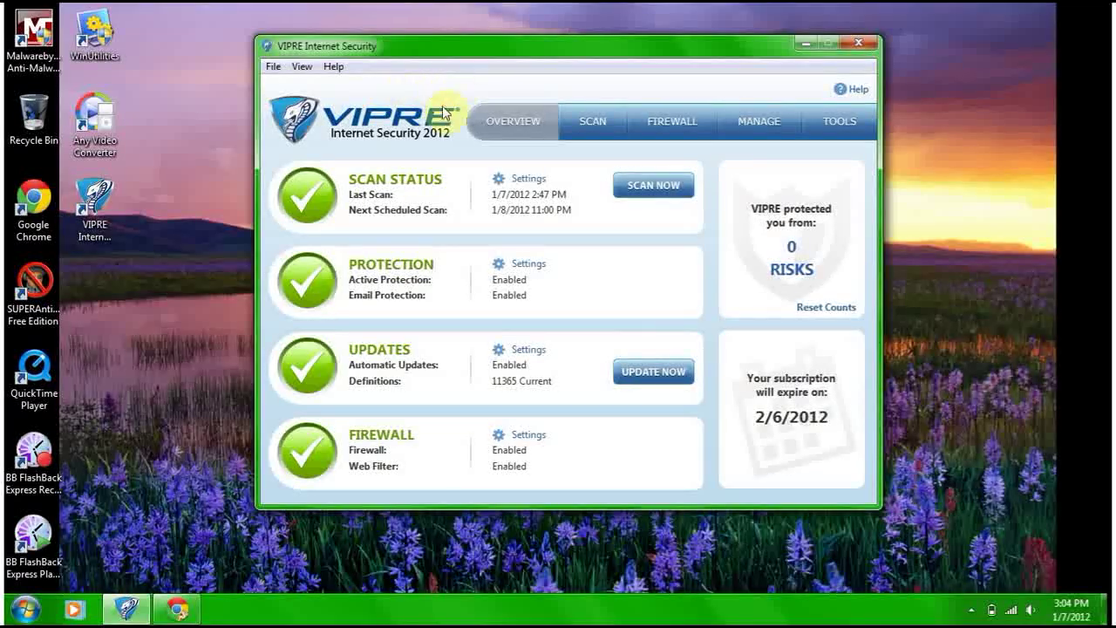
- Browse the vipreantivirus.com home page's Two Years for New Year's offer, then bring VIPRE forward
left_click(178, 608)
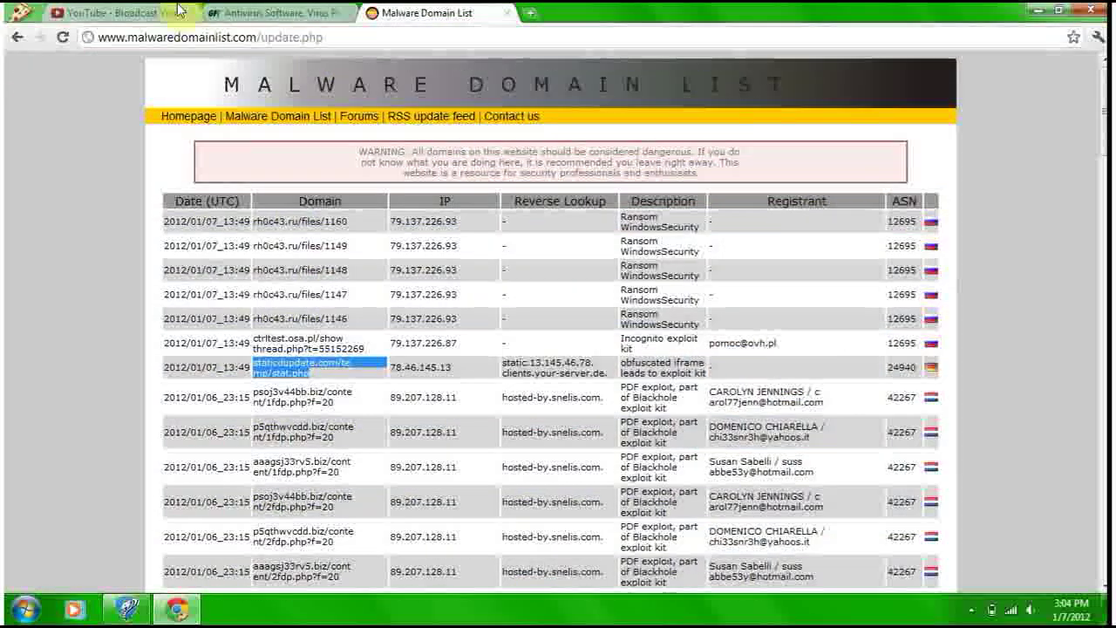
left_click(244, 12)
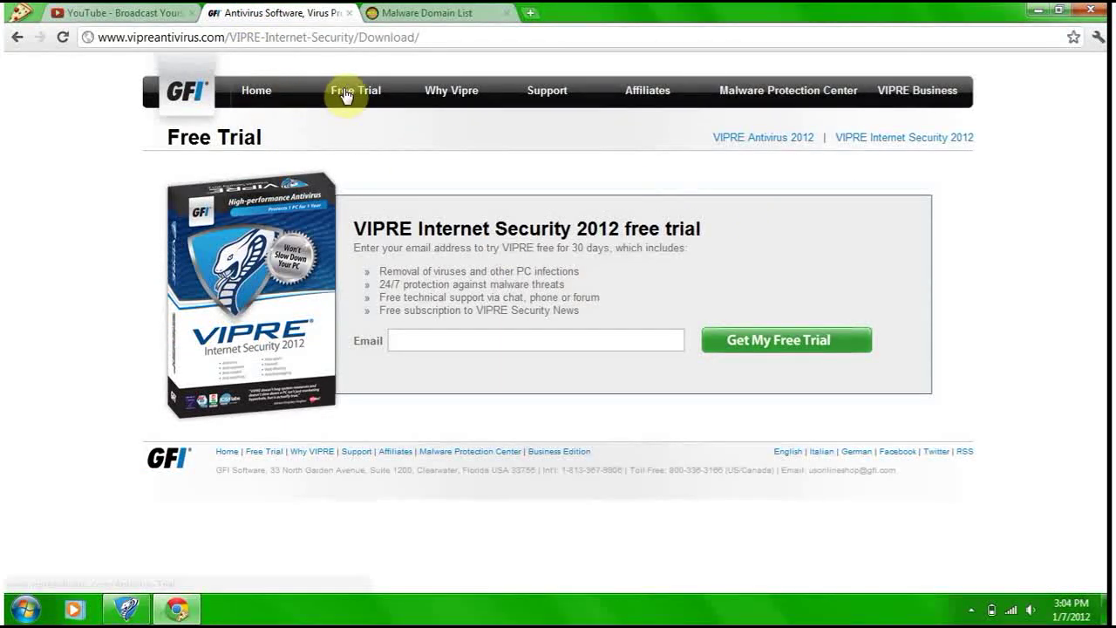
left_click(255, 90)
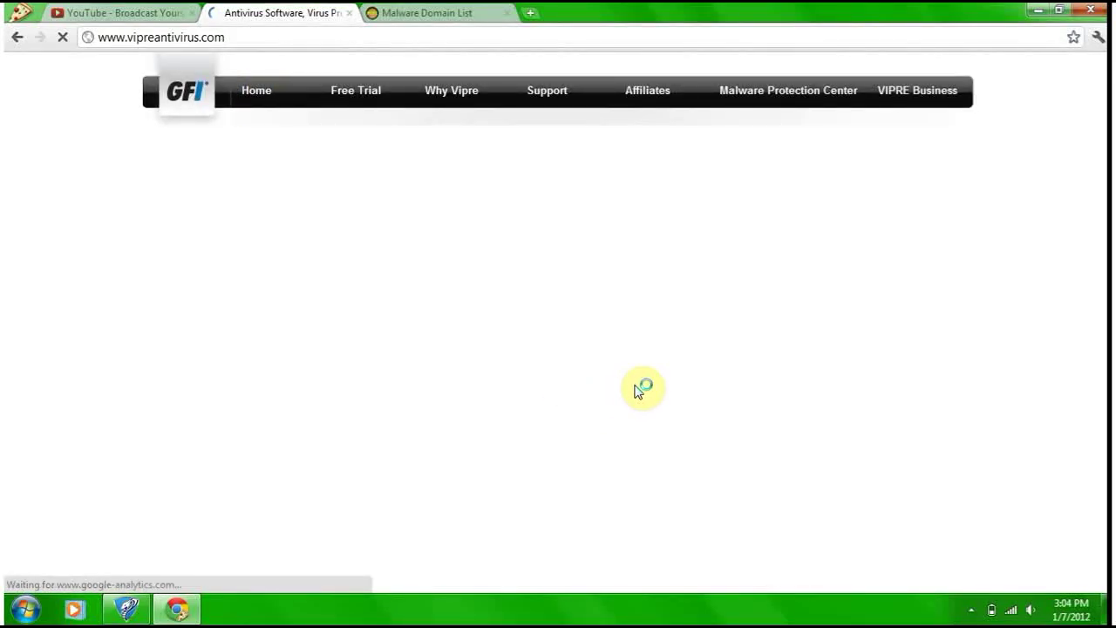
scroll(642, 386, "down", 2)
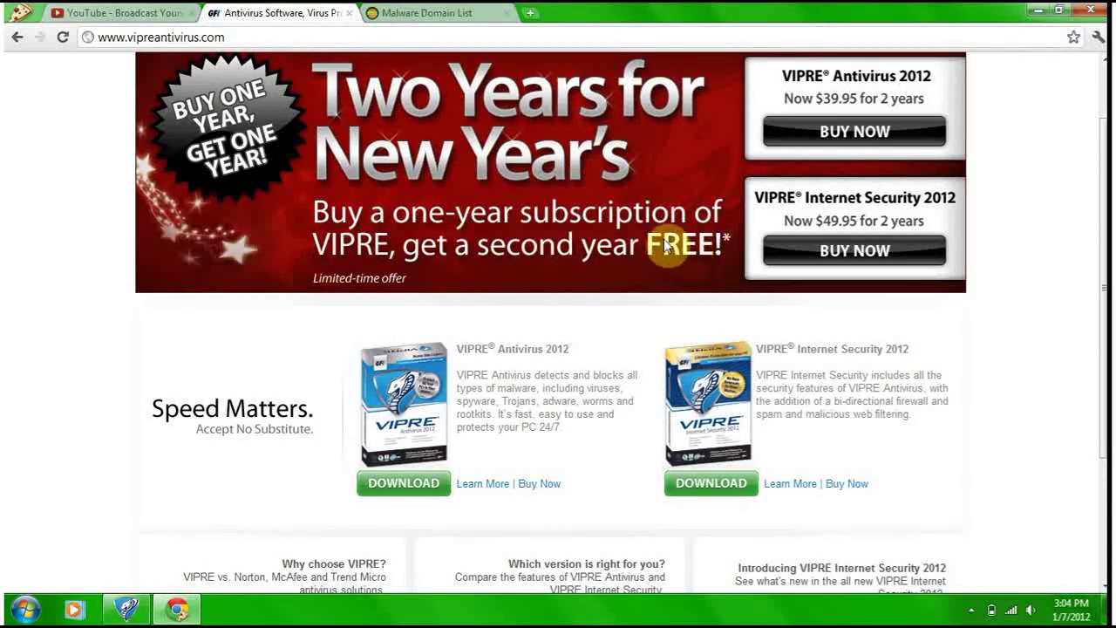
scroll(589, 247, "up", 1)
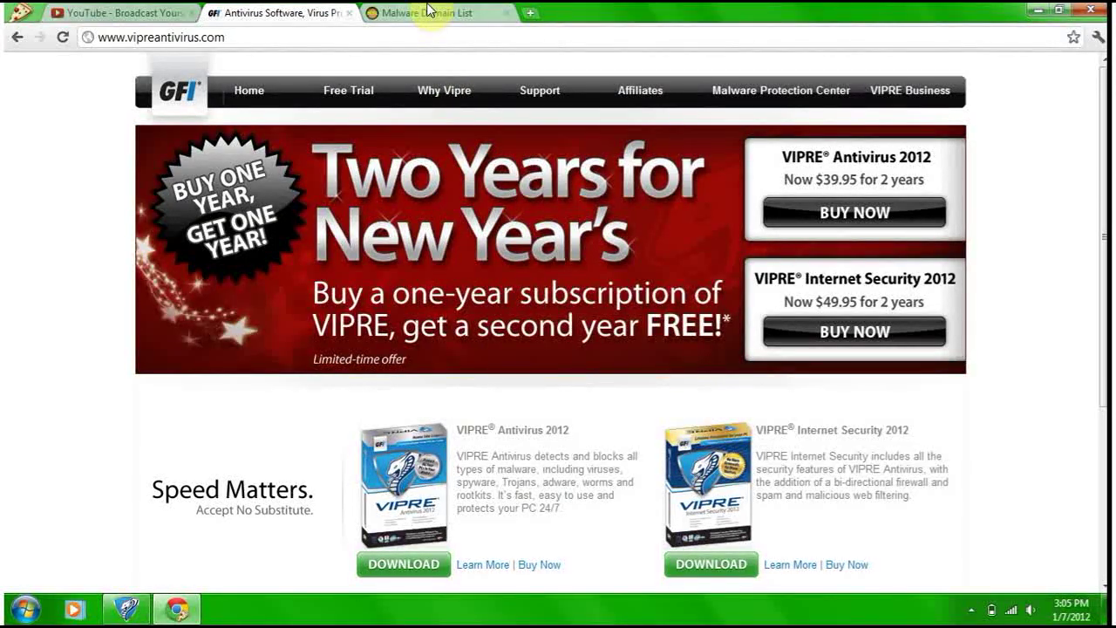
left_click(126, 608)
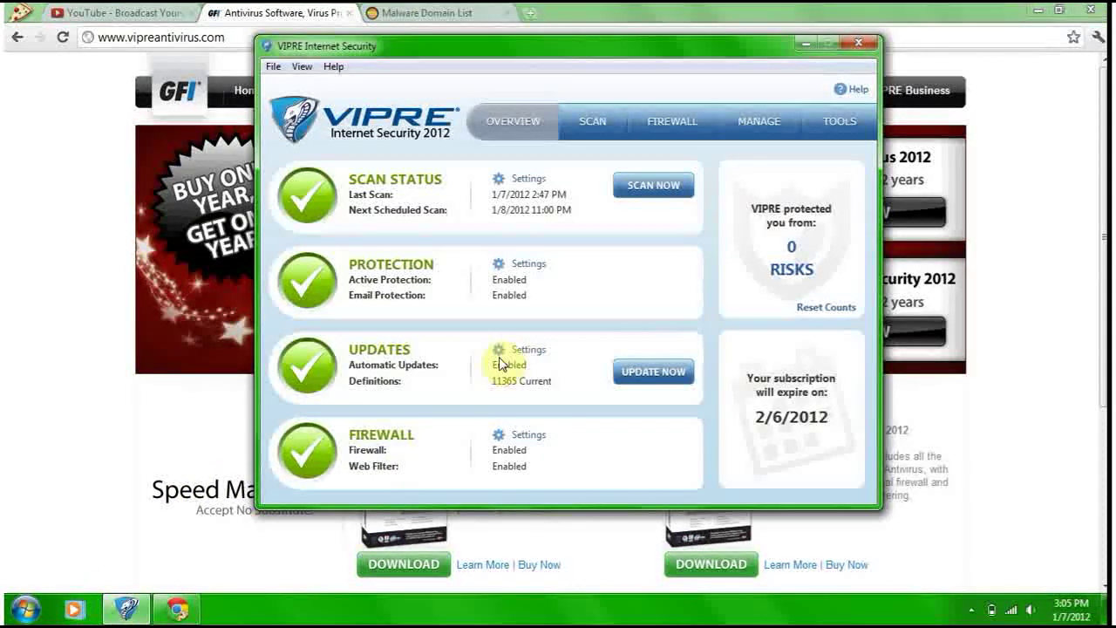
- Minimize Chrome and show the hidden system tray icons
left_click(1037, 10)
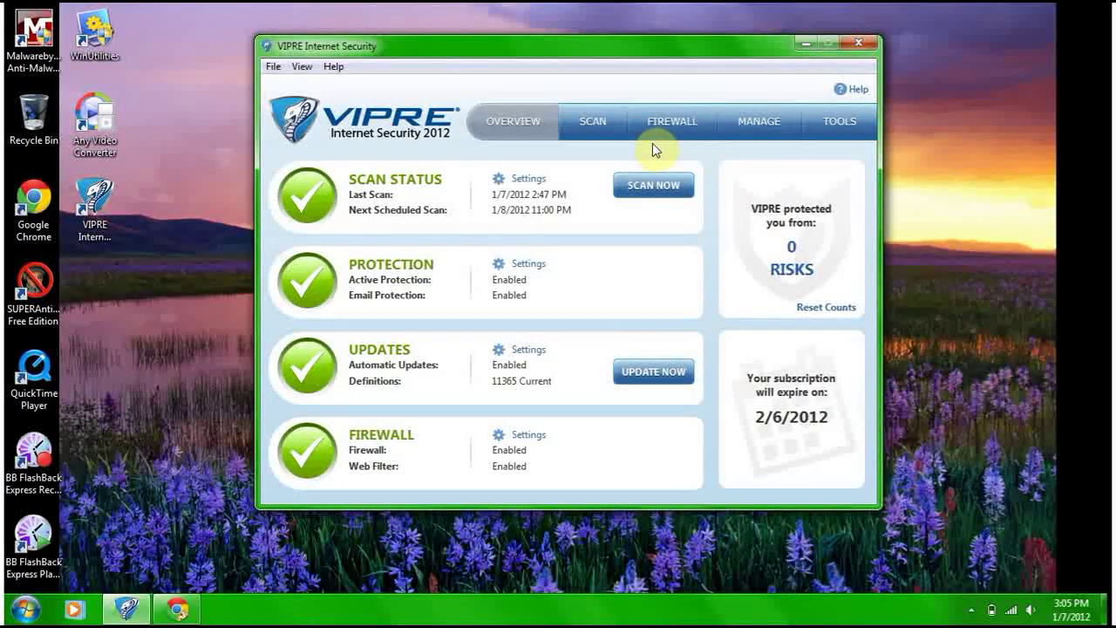
left_click(971, 609)
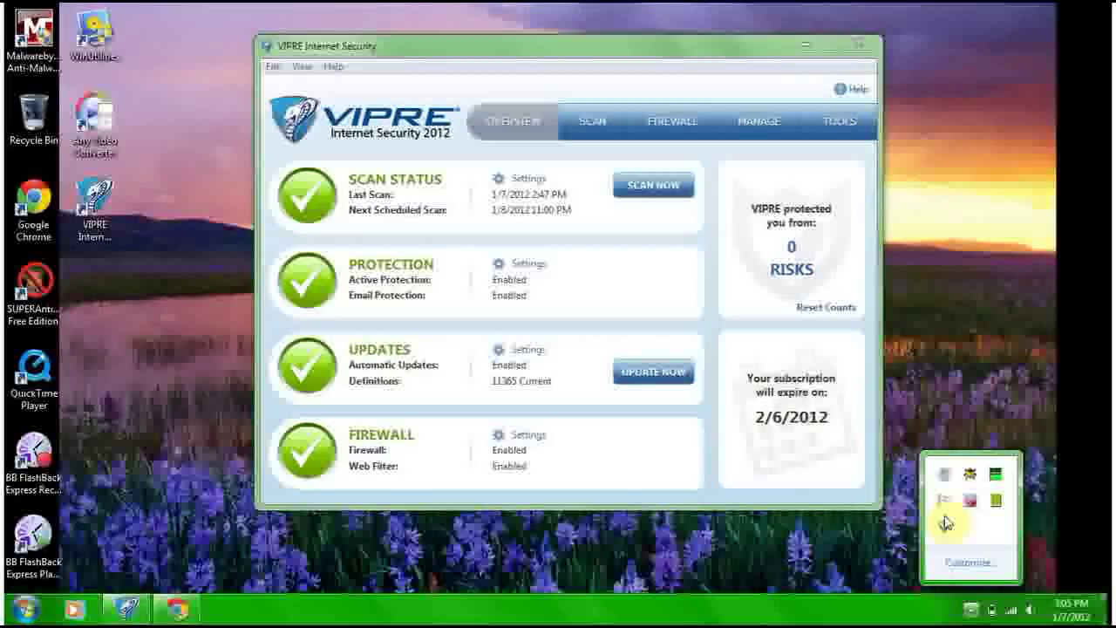